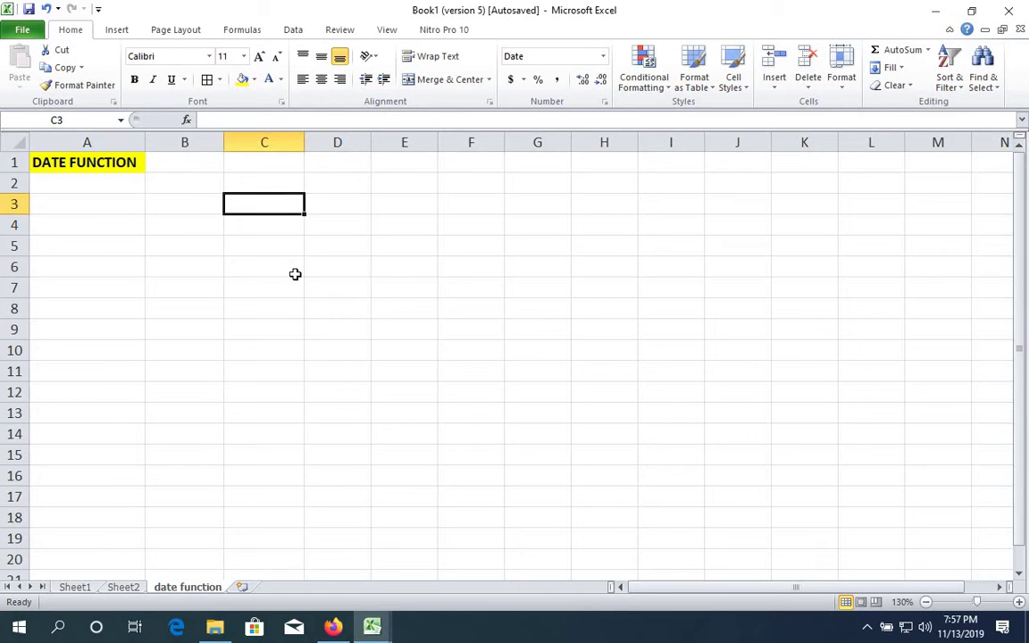
# - Enter =TODAY() in C3 and autofit column C so 11/13/2019 displays fully
pyautogui.write('=')
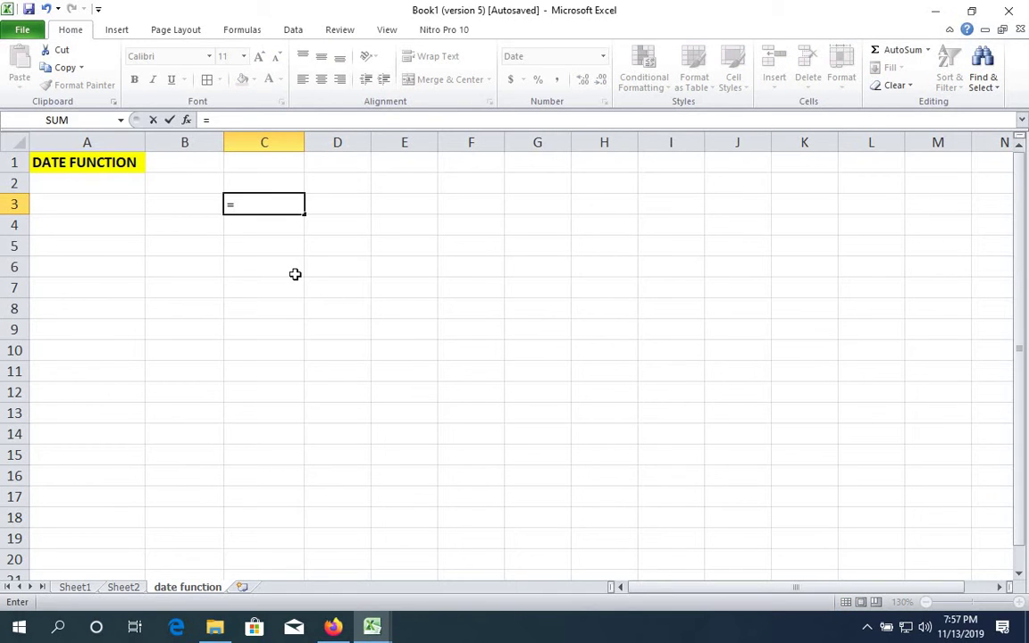
pyautogui.write('TODA')
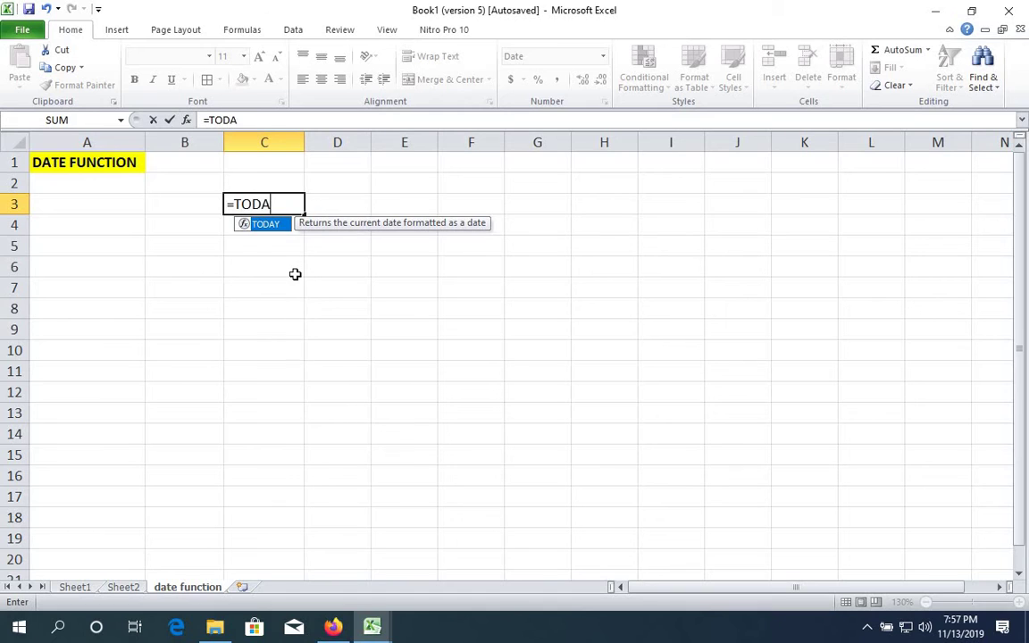
pyautogui.write('Y()')
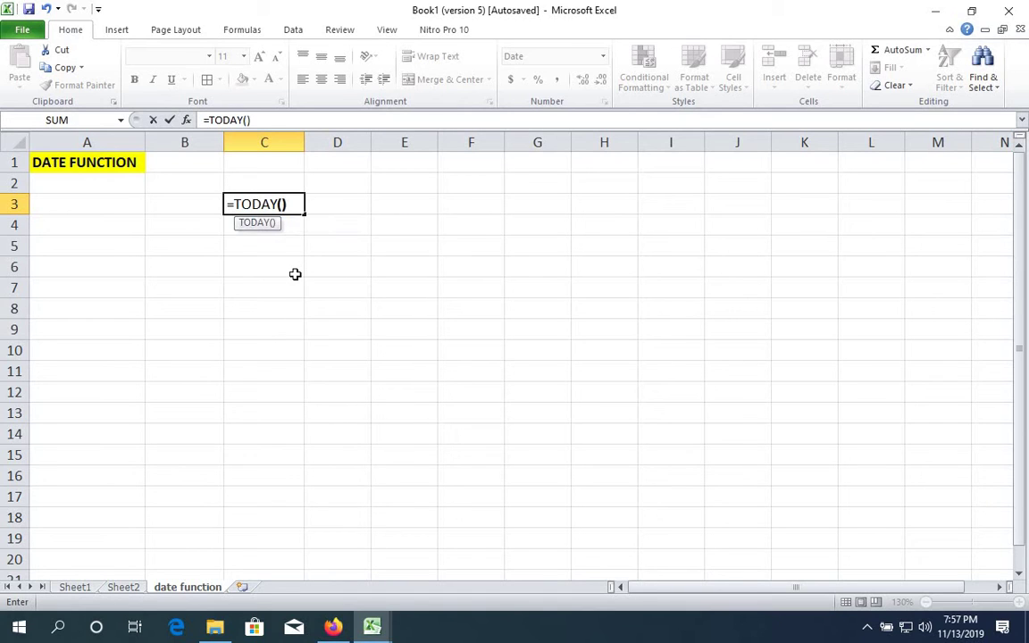
pyautogui.press('Return')
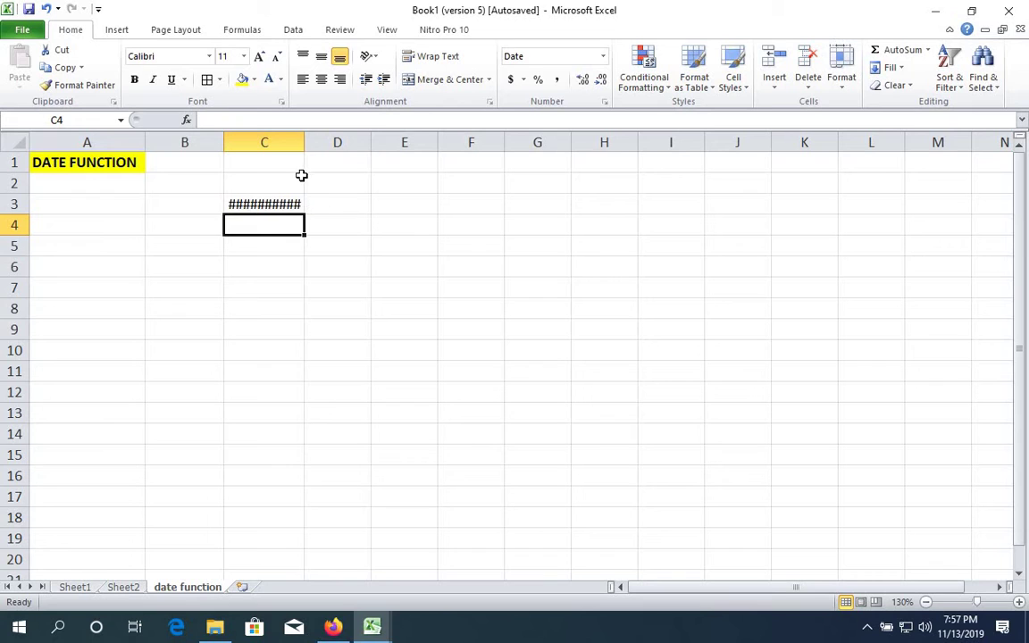
pyautogui.doubleClick(303, 141)
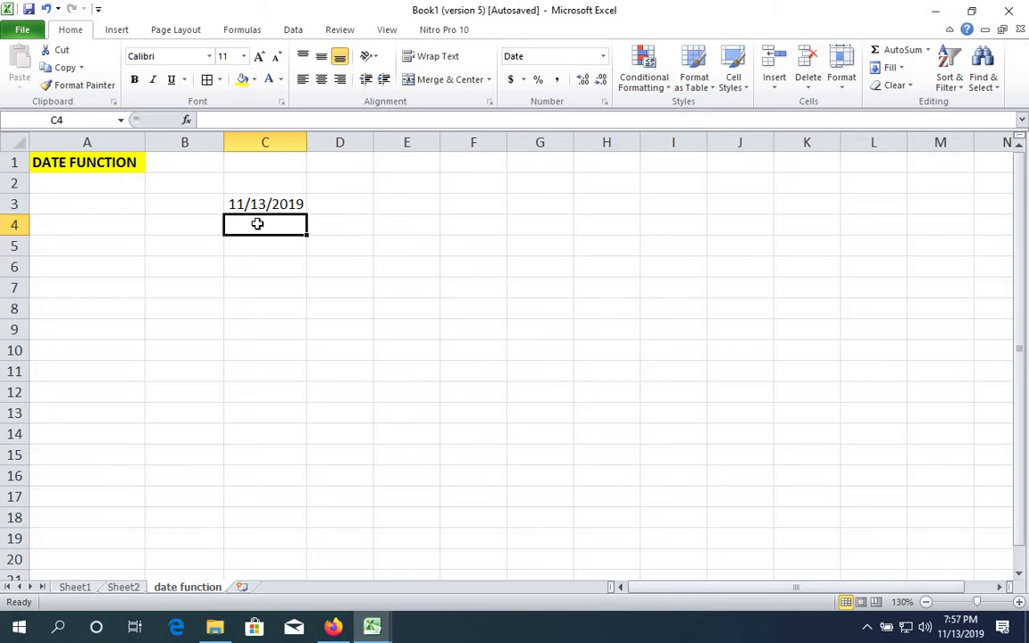
# - Enter =NOW() in C4, then delete that formula from C4
pyautogui.write('=NO')
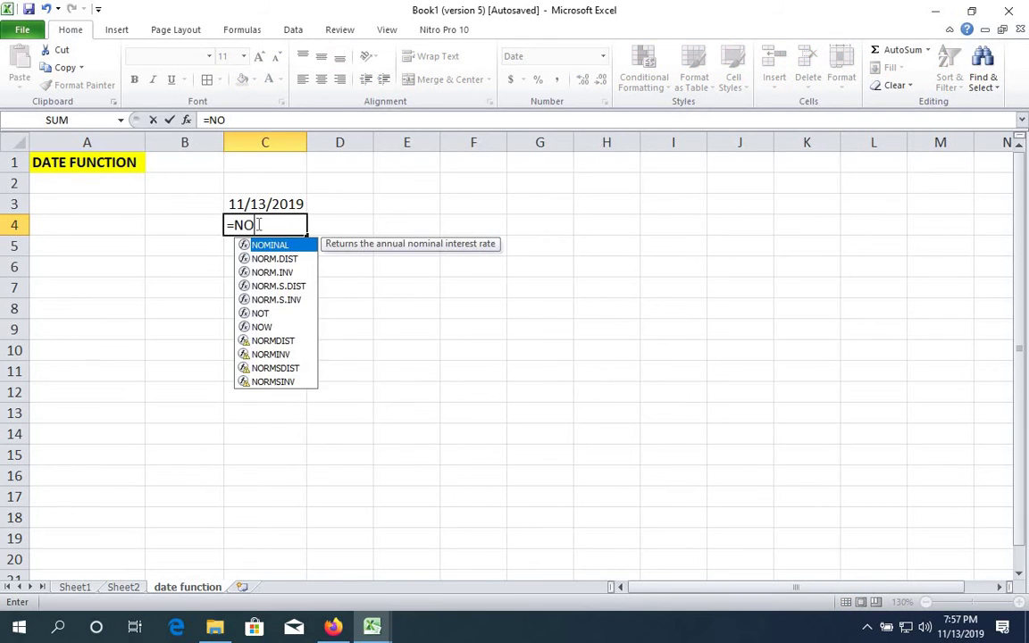
pyautogui.write('W(')
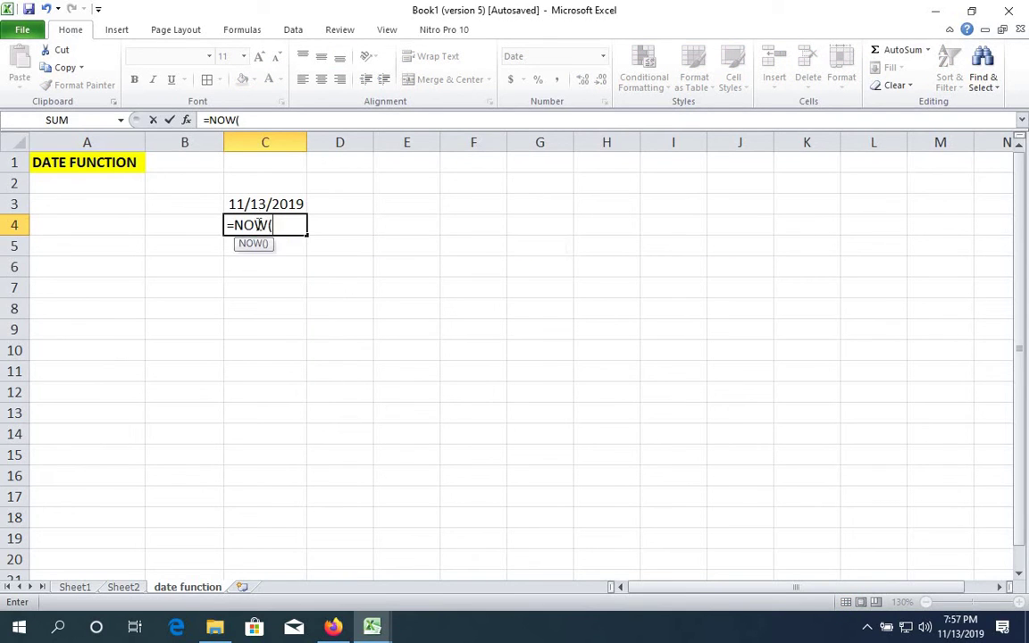
pyautogui.write(')')
pyautogui.press('Return')
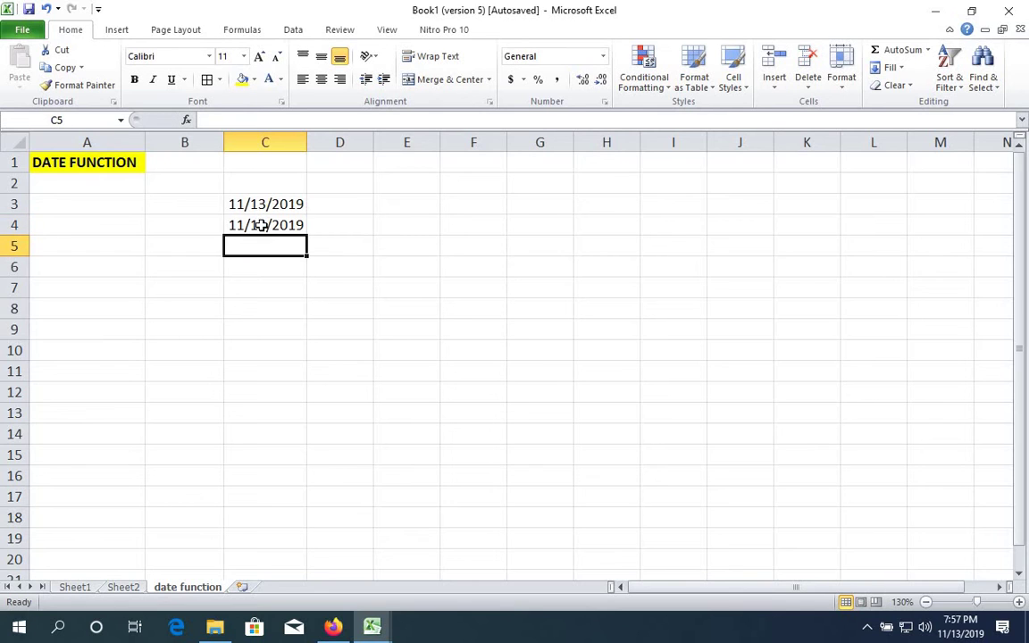
pyautogui.click(259, 225)
pyautogui.doubleClick(259, 225)
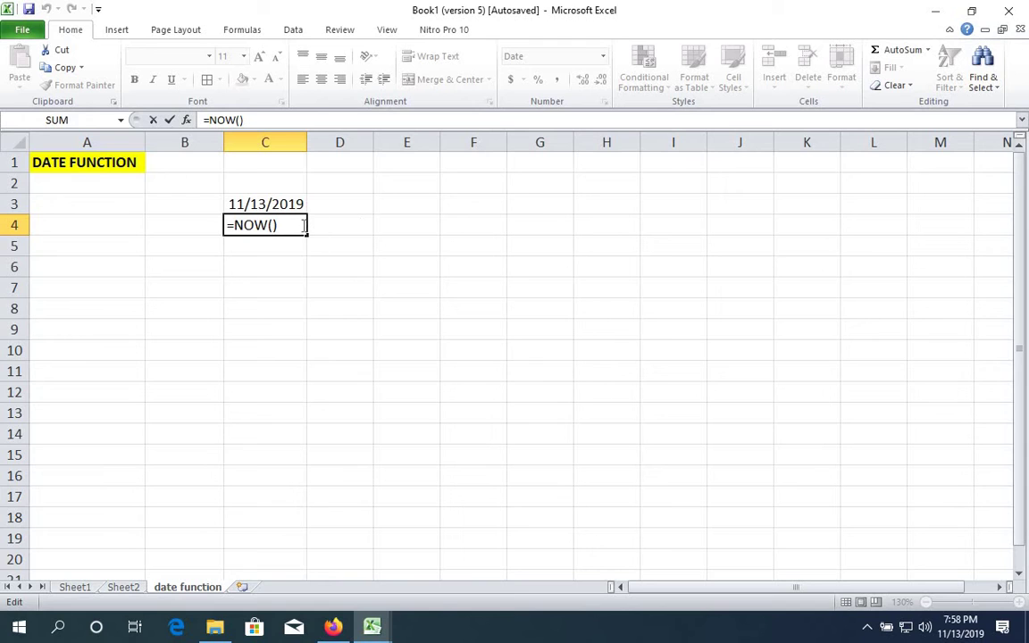
pyautogui.moveTo(274, 225); pyautogui.dragTo(190, 225)
pyautogui.press('Delete')
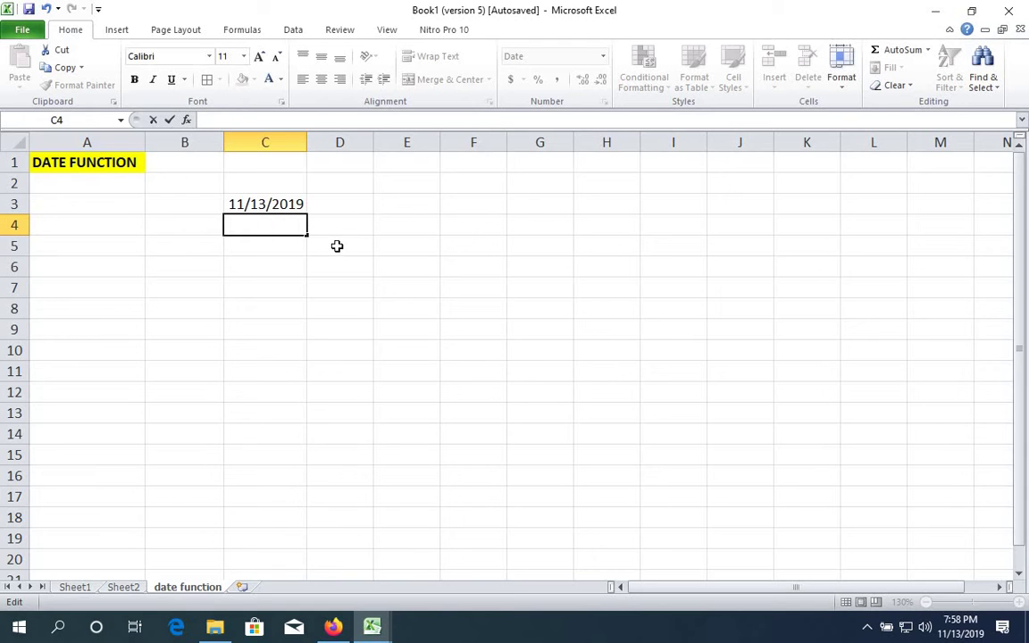
# - Enter =NOW() in D4 so it shows 11/13/2019 19:58
pyautogui.click(344, 230)
pyautogui.write('=')
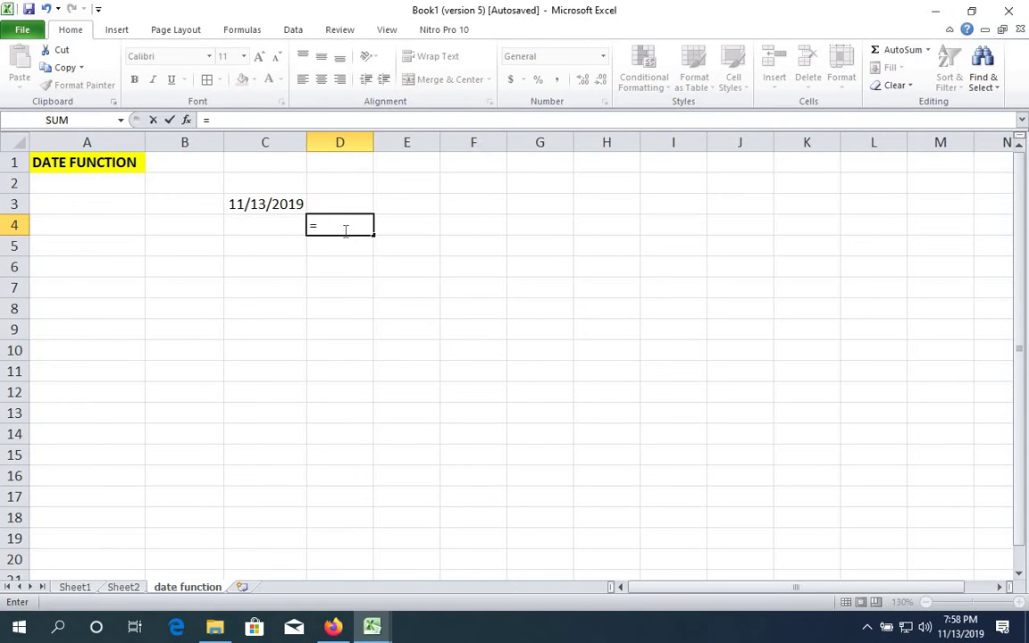
pyautogui.write('NOW()')
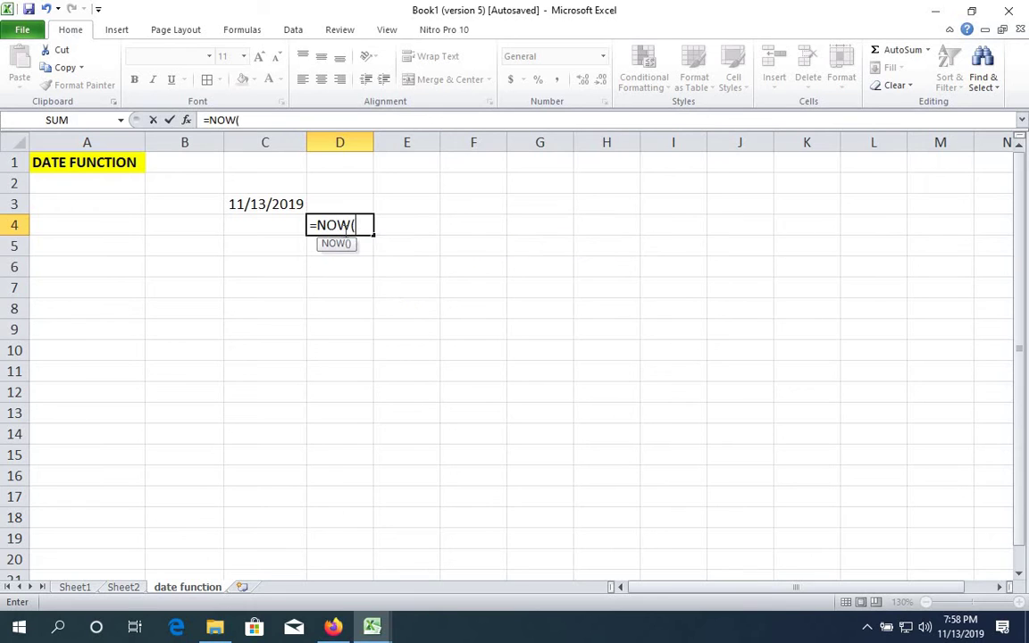
pyautogui.press('Return')
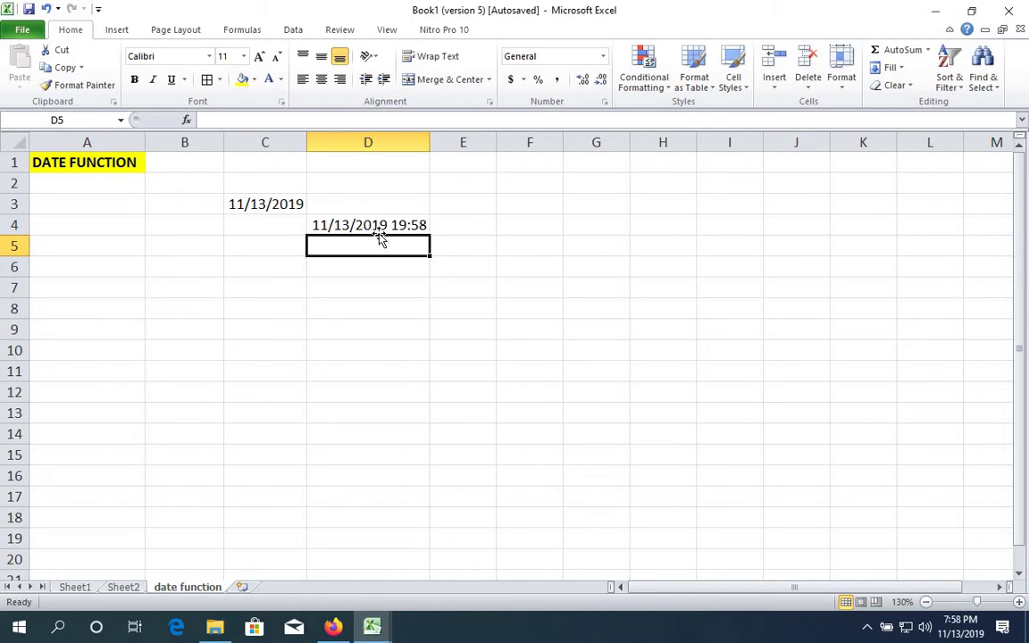
pyautogui.click(253, 265)
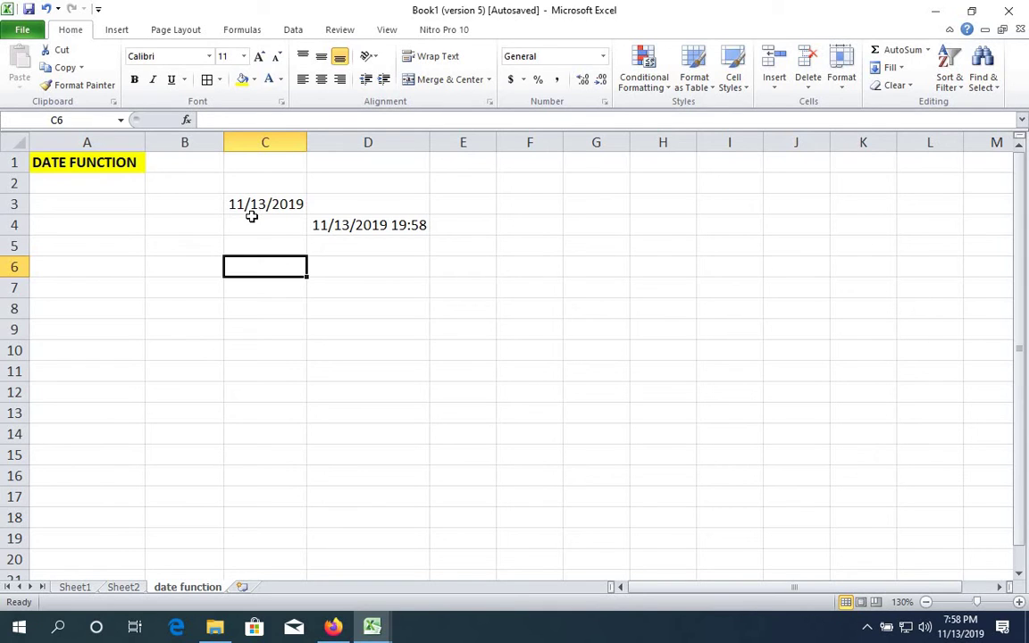
# - Enter =MONTH(C3) in C6 and =DAY(C3) in C7, giving 11 and 13
pyautogui.write('=')
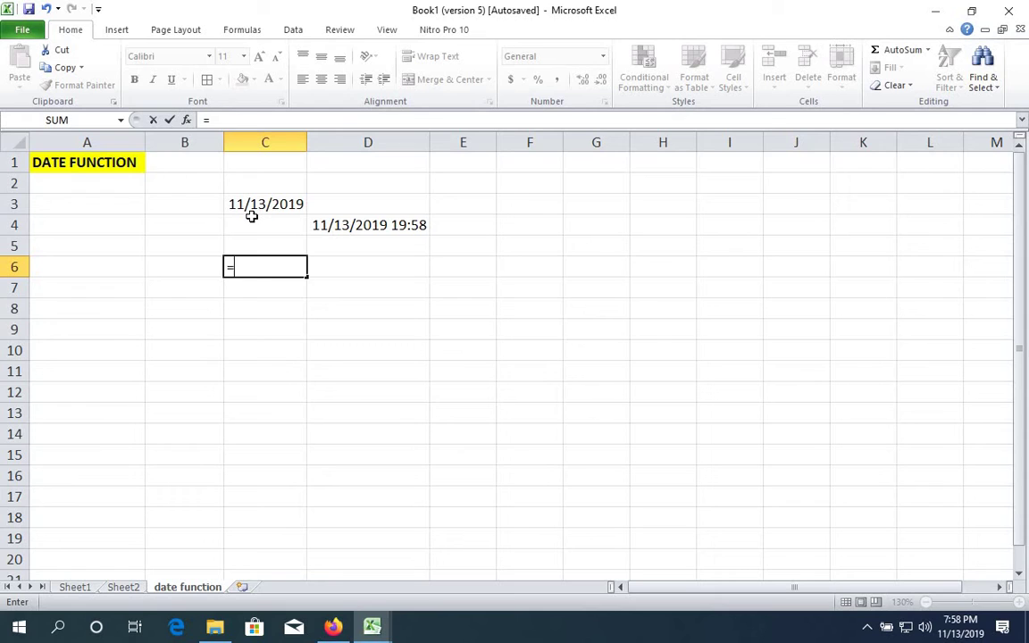
pyautogui.write('MONTH')
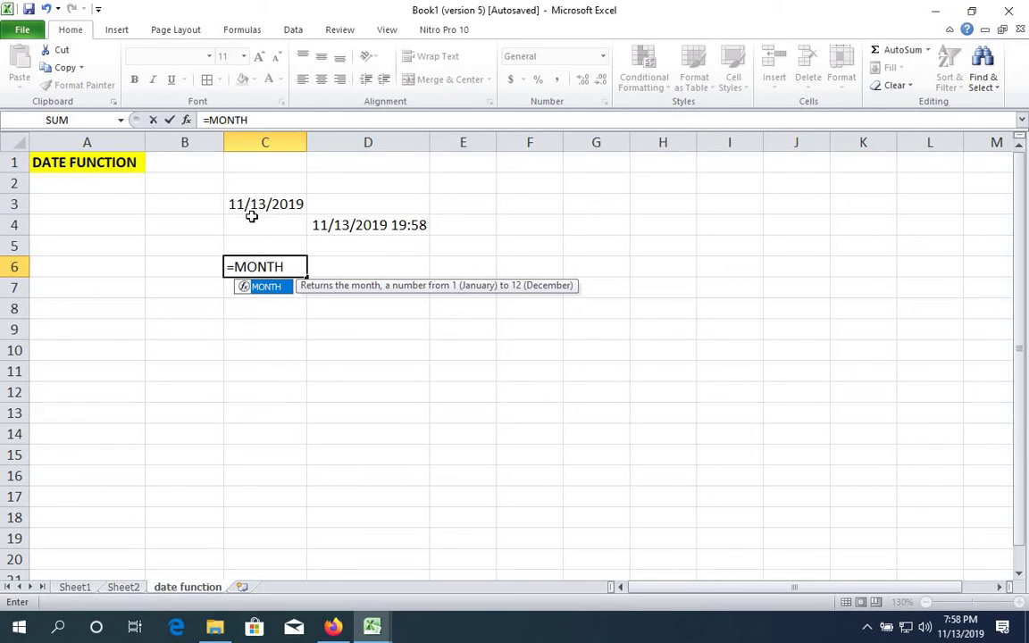
pyautogui.write('(')
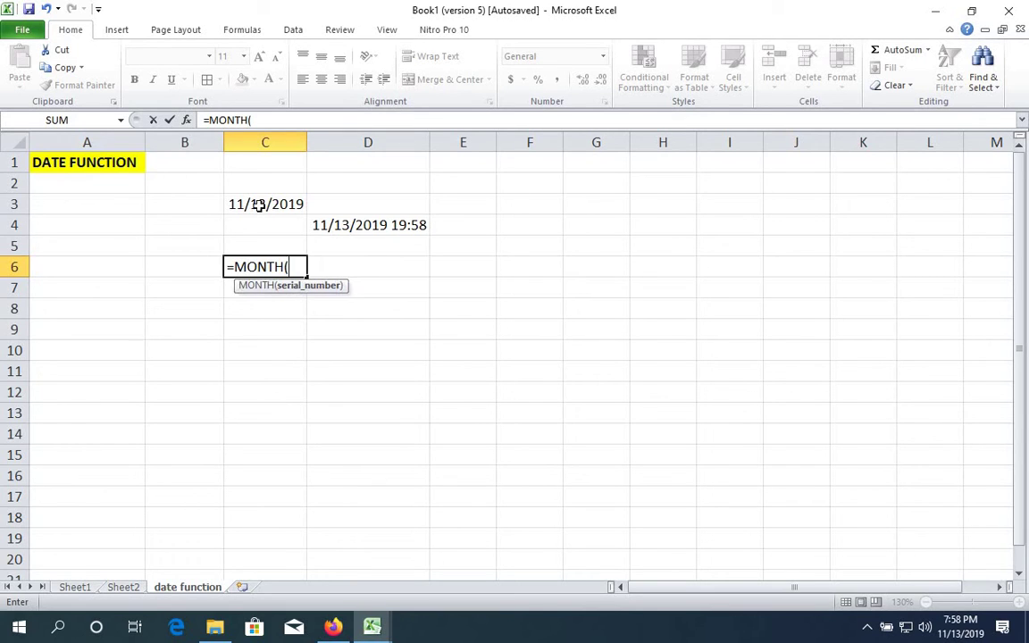
pyautogui.click(257, 204)
pyautogui.write(')')
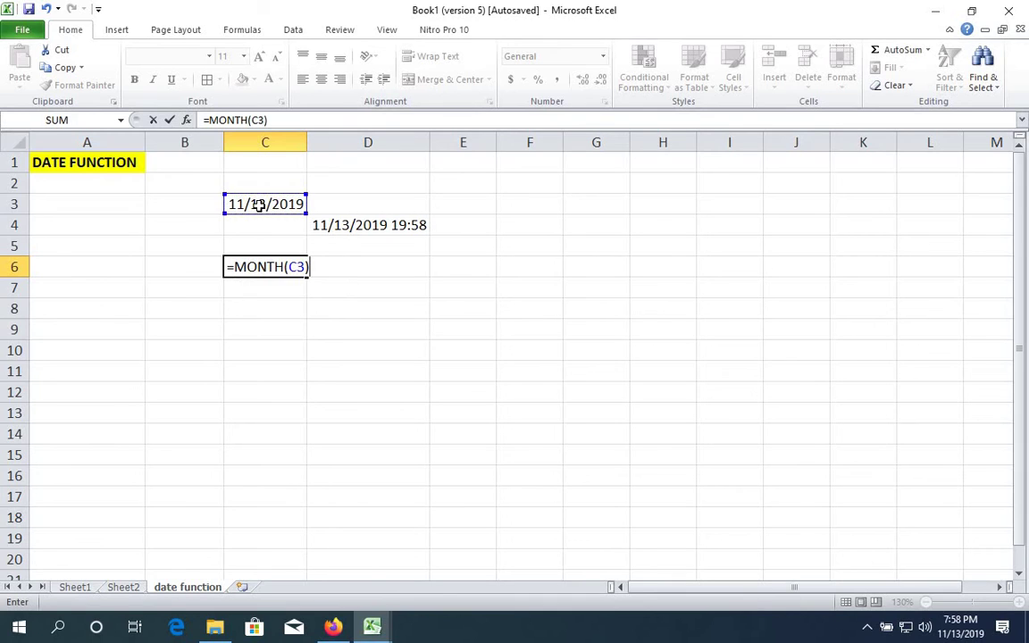
pyautogui.press('Return')
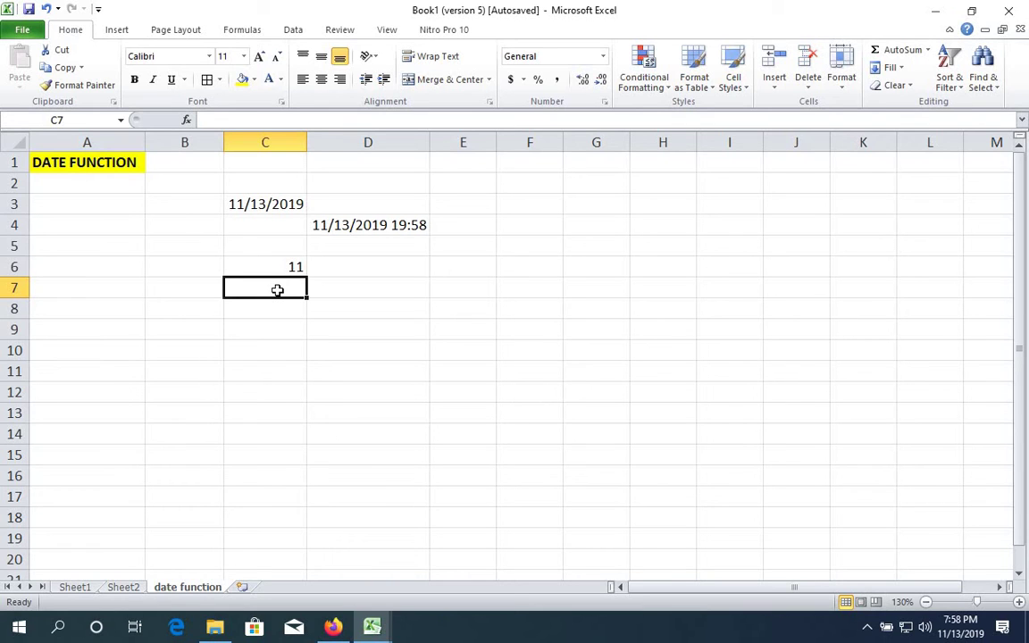
pyautogui.write('=')
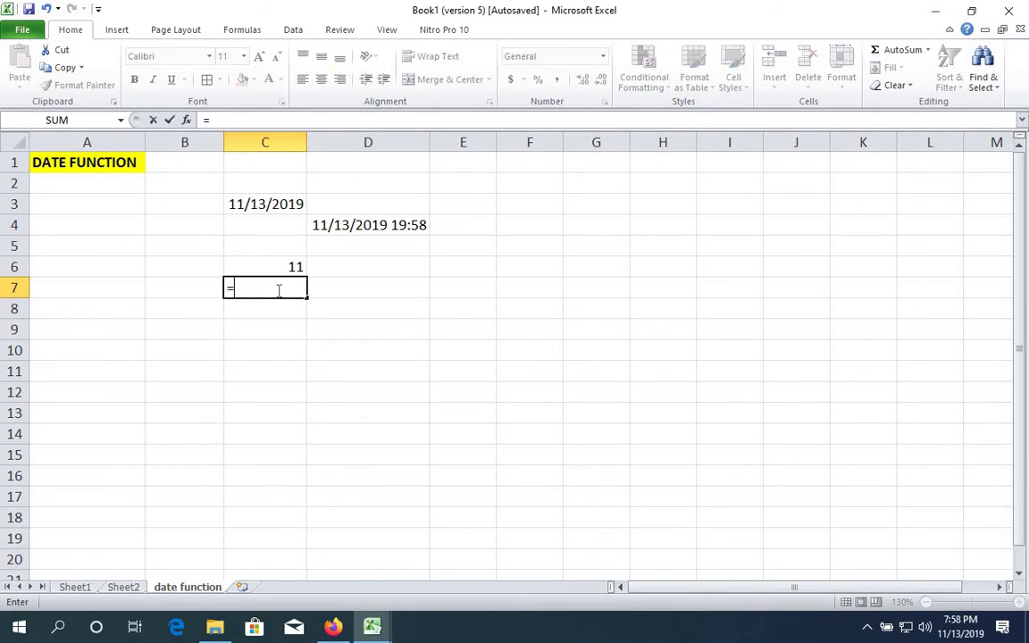
pyautogui.write('DA')
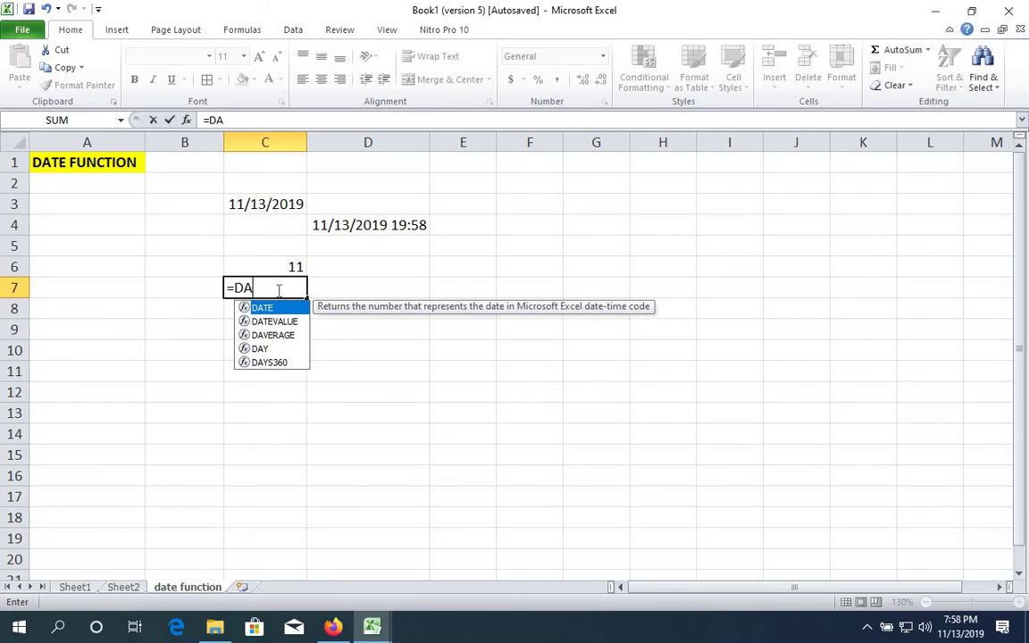
pyautogui.write('Y(')
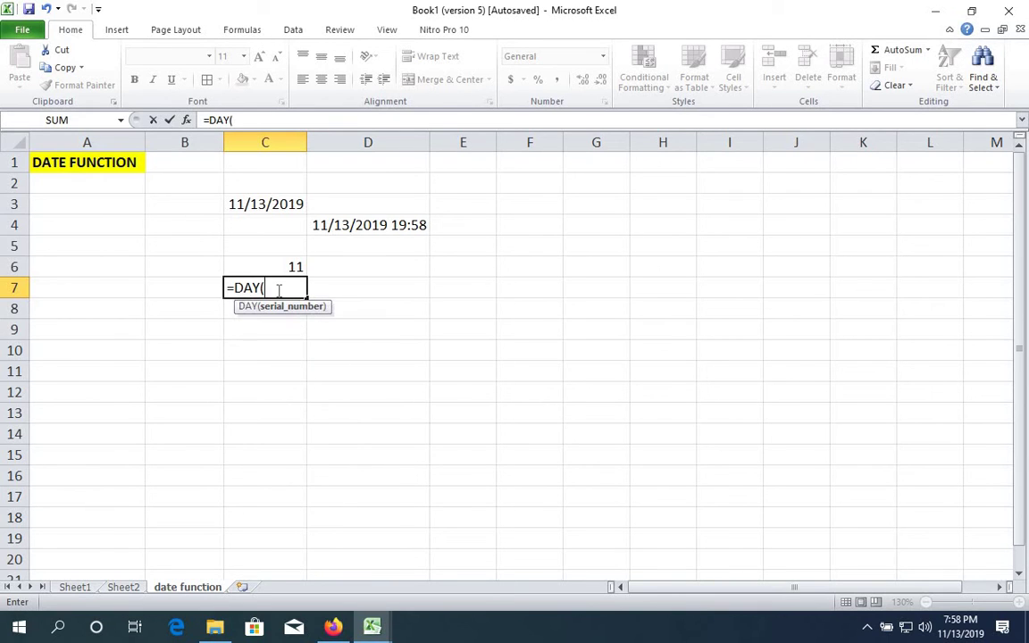
pyautogui.click(276, 205)
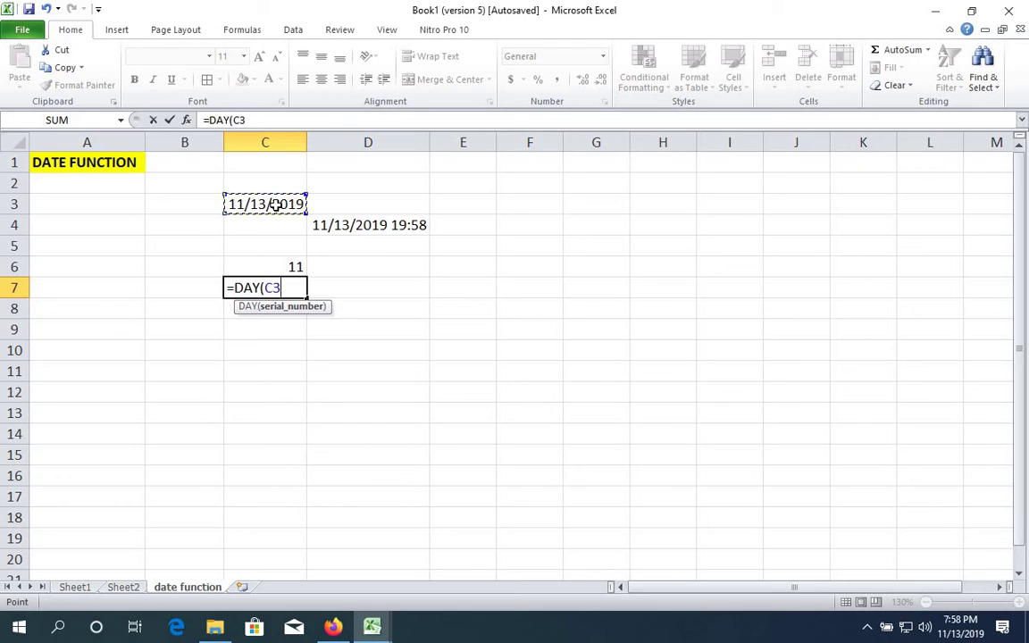
pyautogui.write(')')
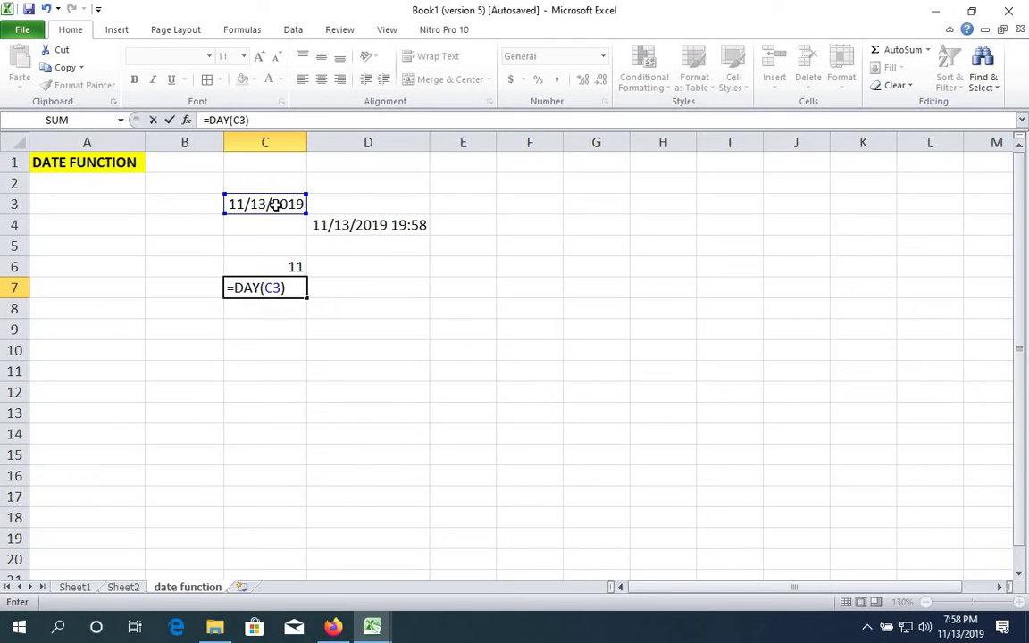
pyautogui.press('Return')
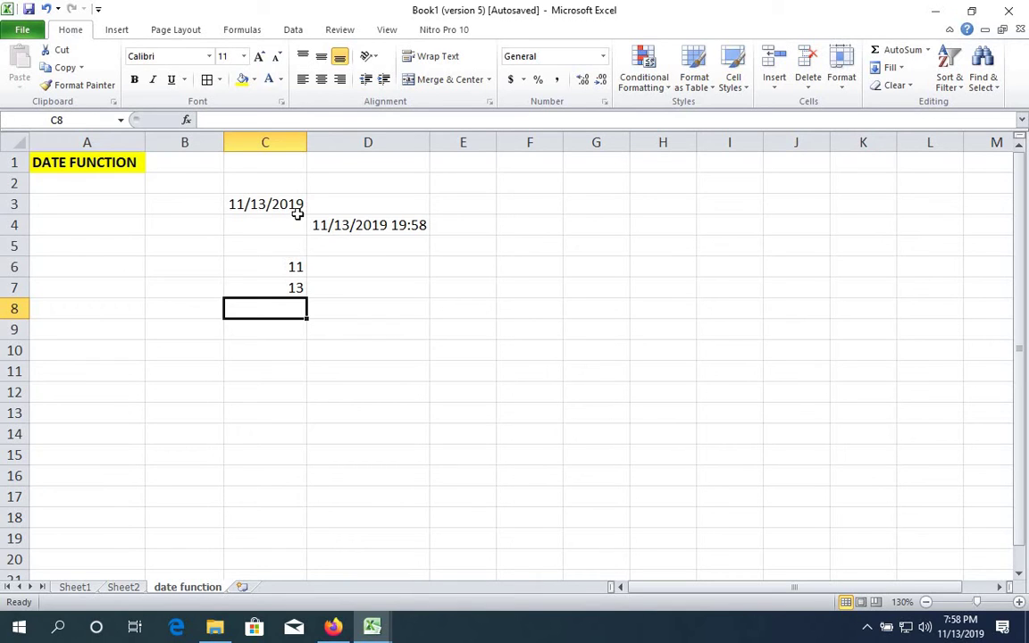
# - Enter =YEAR(C3) in C8 so it returns 2019
pyautogui.write('=')
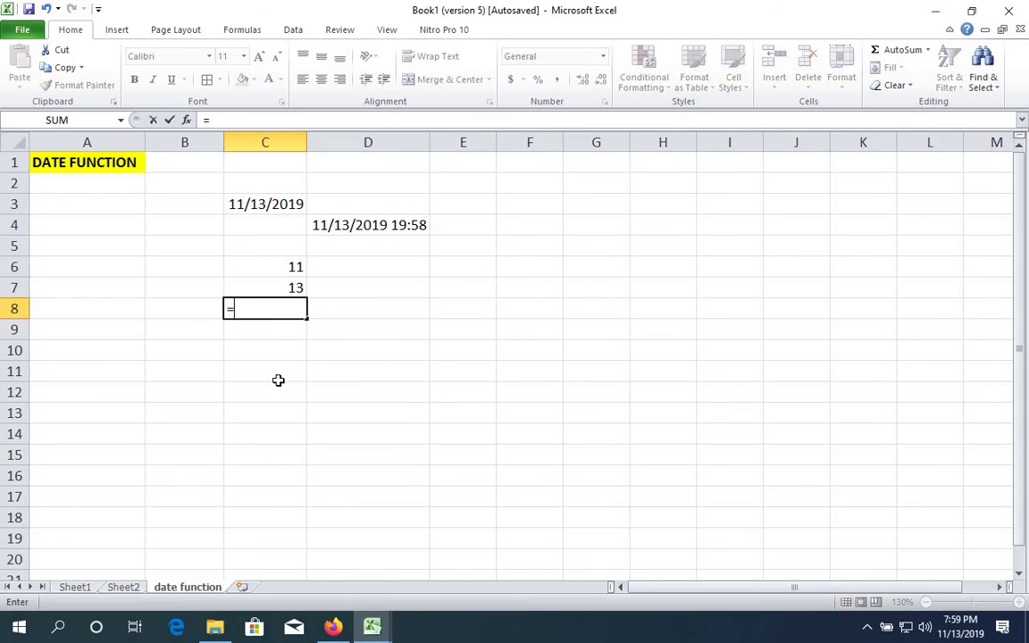
pyautogui.write('YEAR')
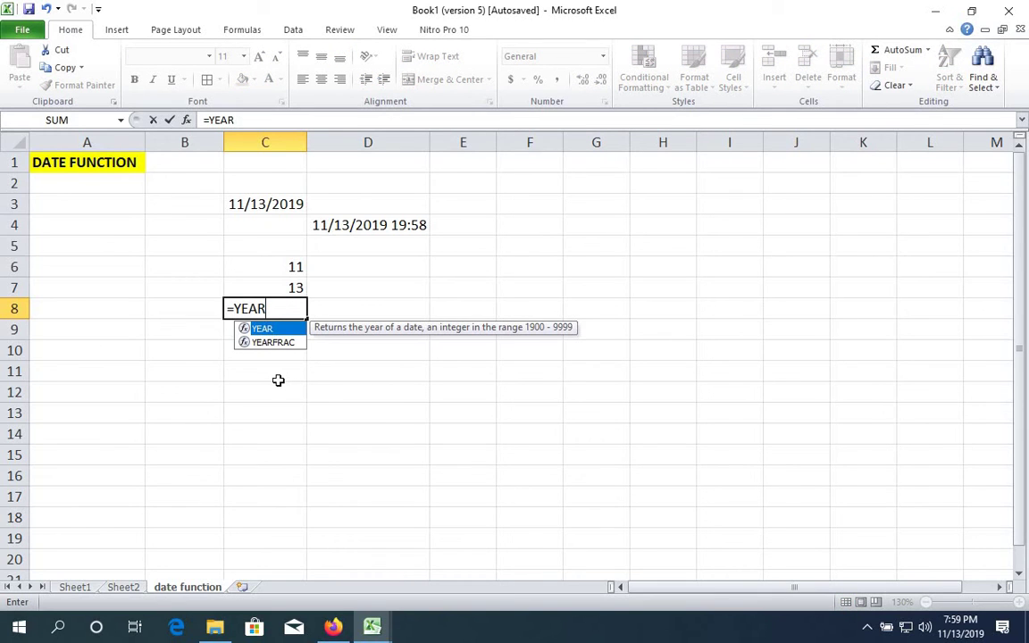
pyautogui.write('(')
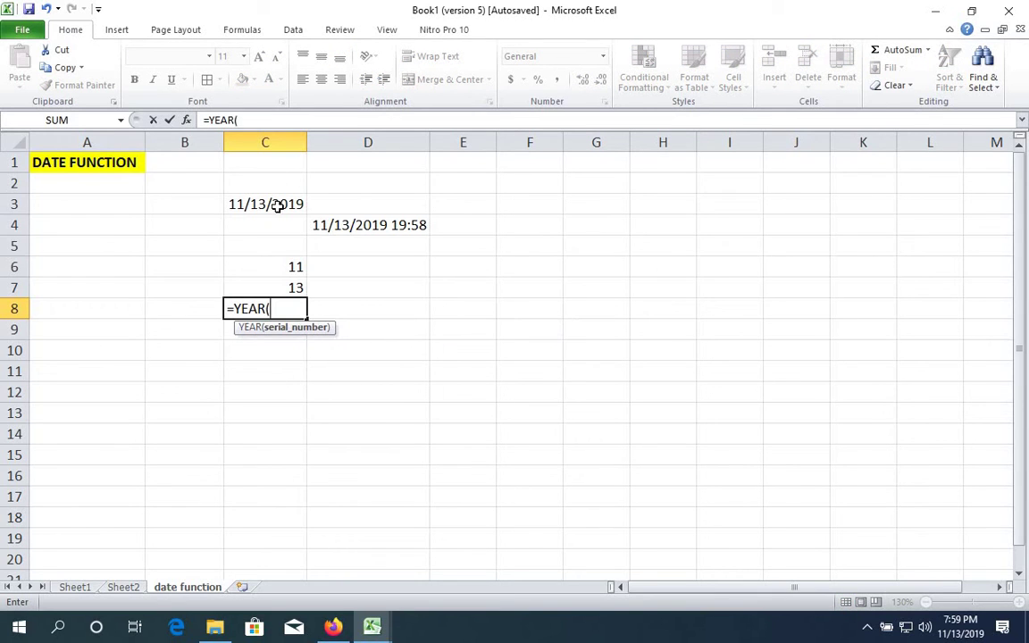
pyautogui.click(278, 204)
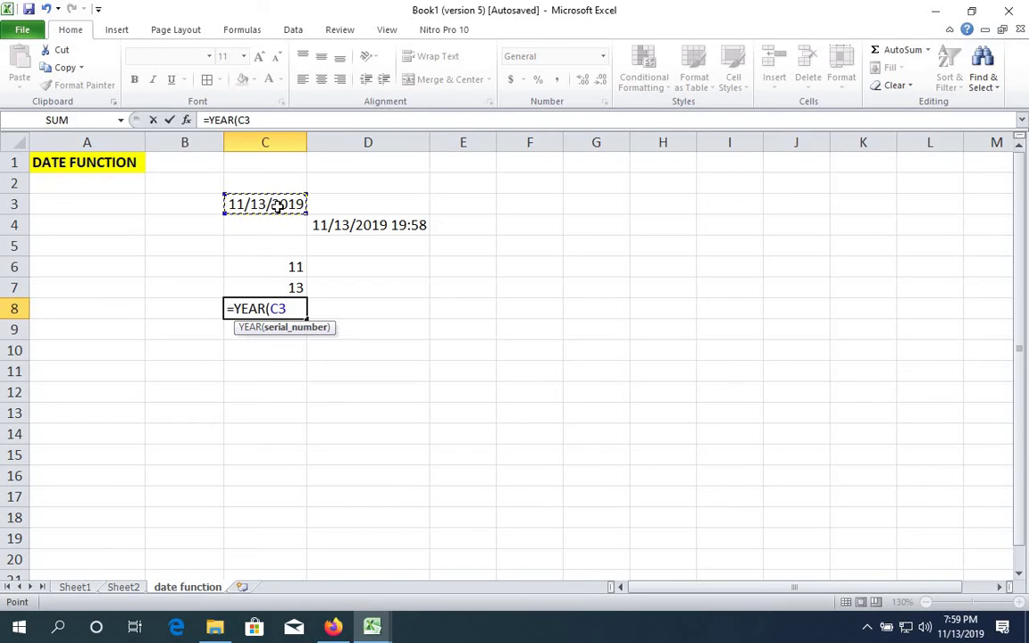
pyautogui.write(')')
pyautogui.press('Return')
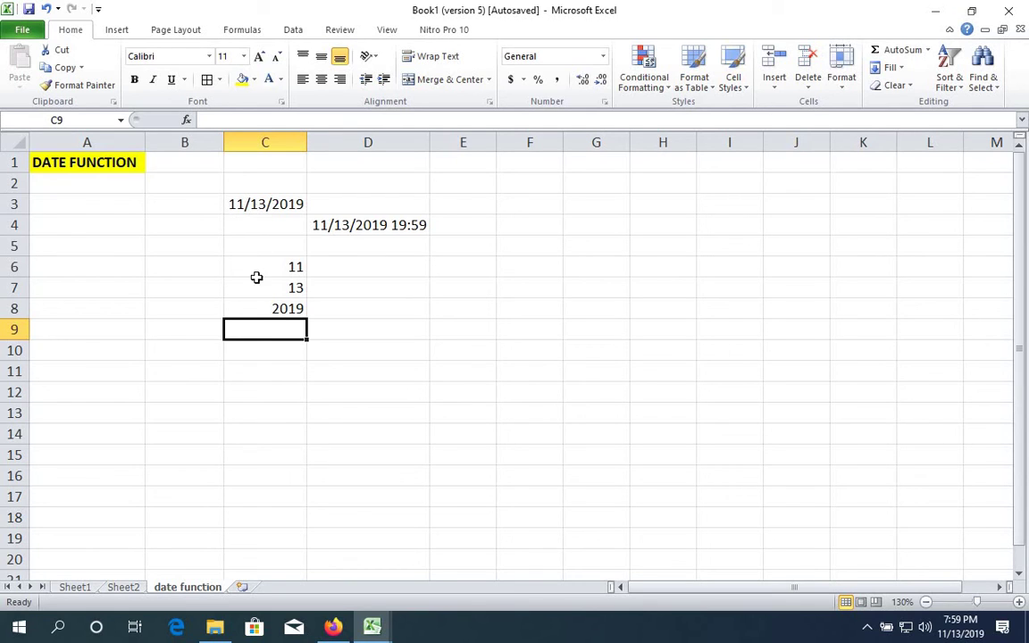
pyautogui.click(281, 355)
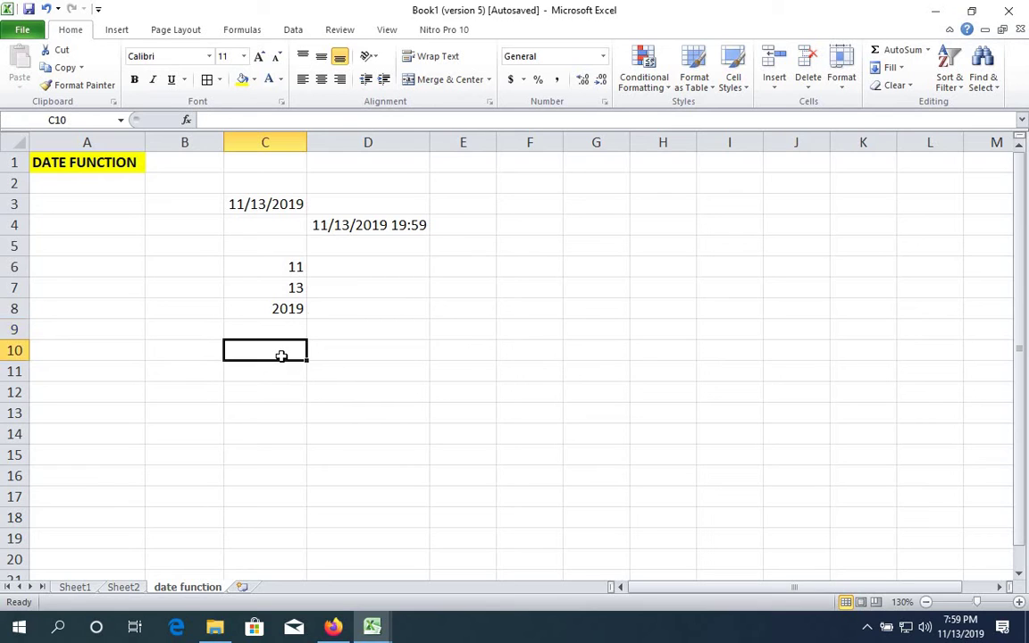
# - Enter =C3+5 in C10 to get 11/18/2019
pyautogui.write('=')
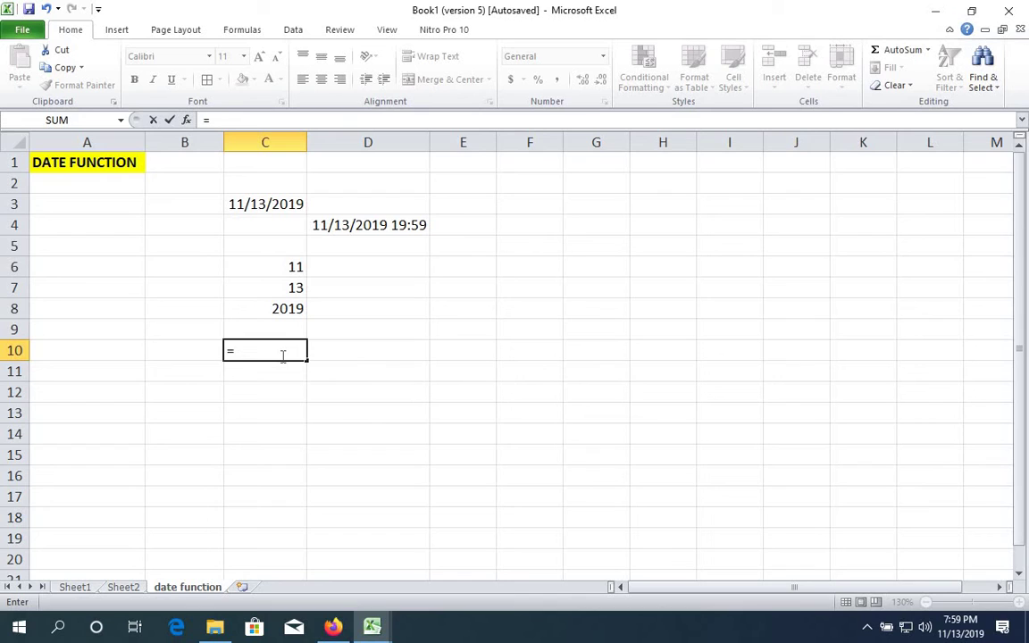
pyautogui.click(276, 206)
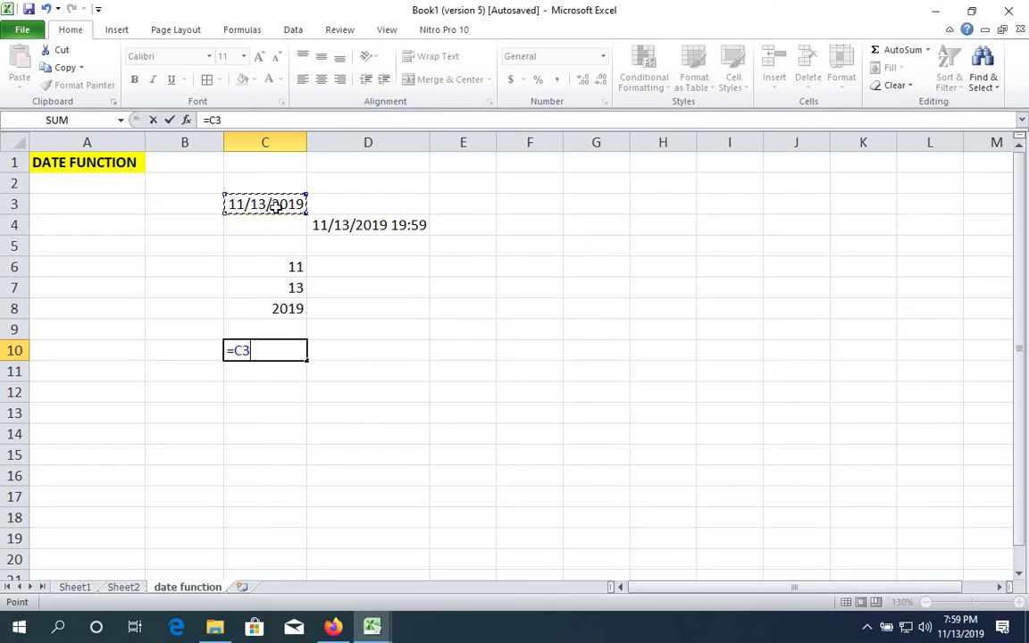
pyautogui.write('+')
pyautogui.write('5')
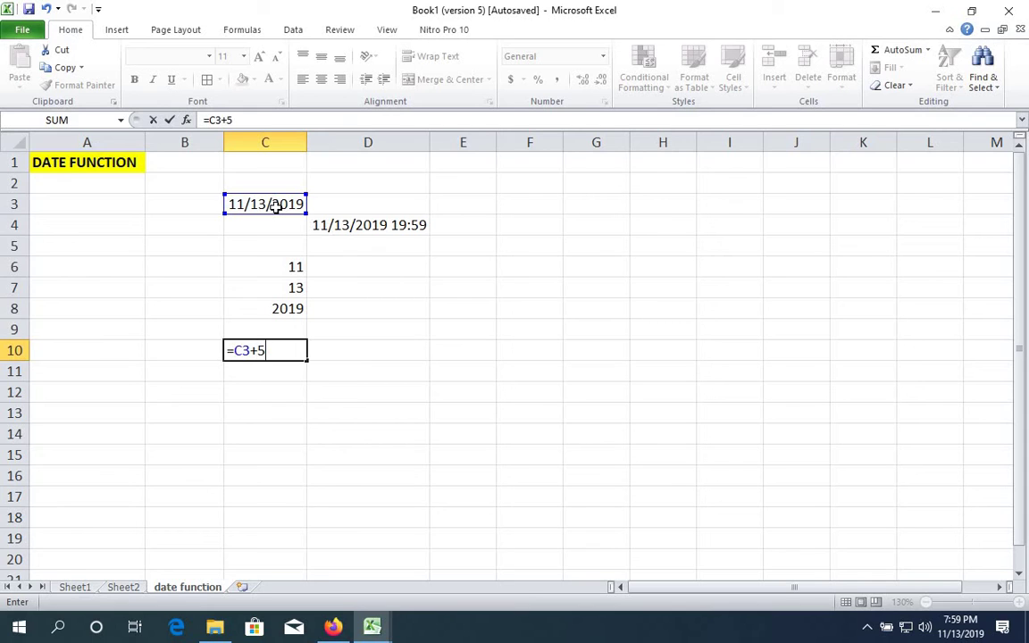
pyautogui.press('Return')
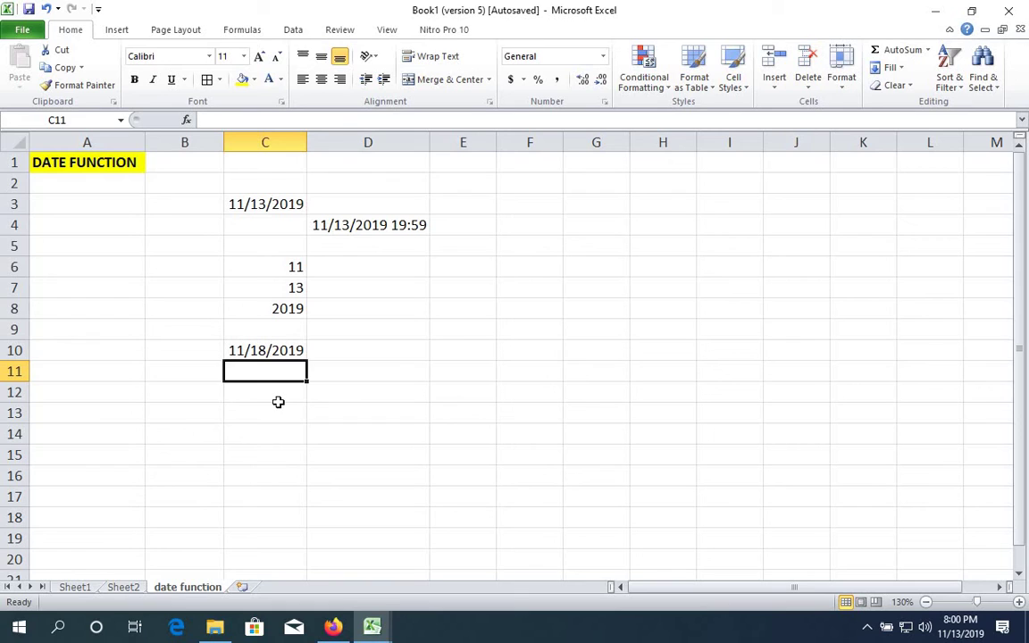
pyautogui.click(276, 397)
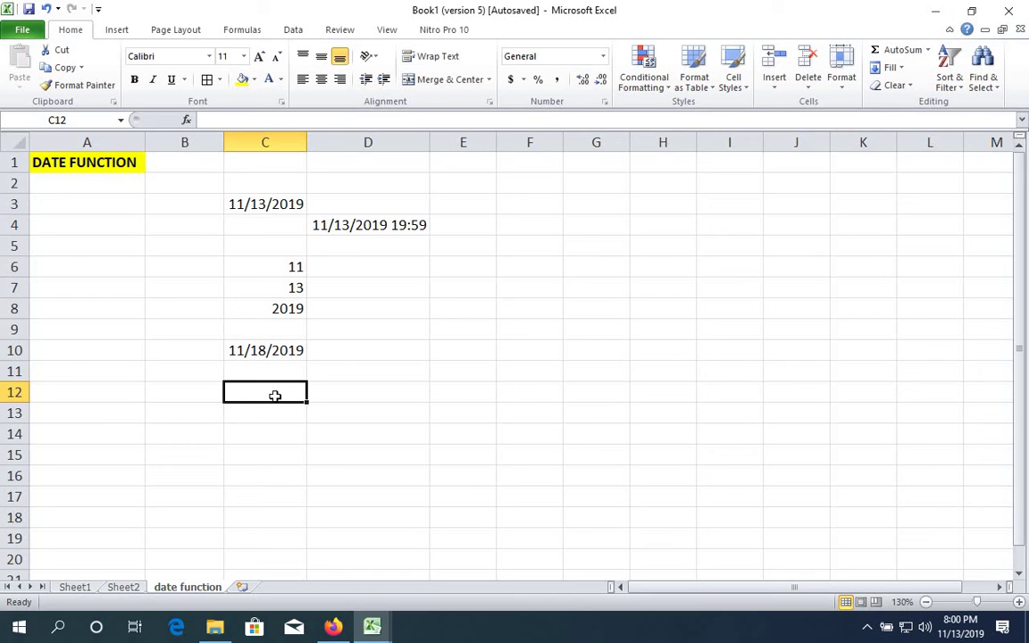
# - Enter =EDATE(C3,2) in C12, which returns serial number 43843
pyautogui.write('=EDA')
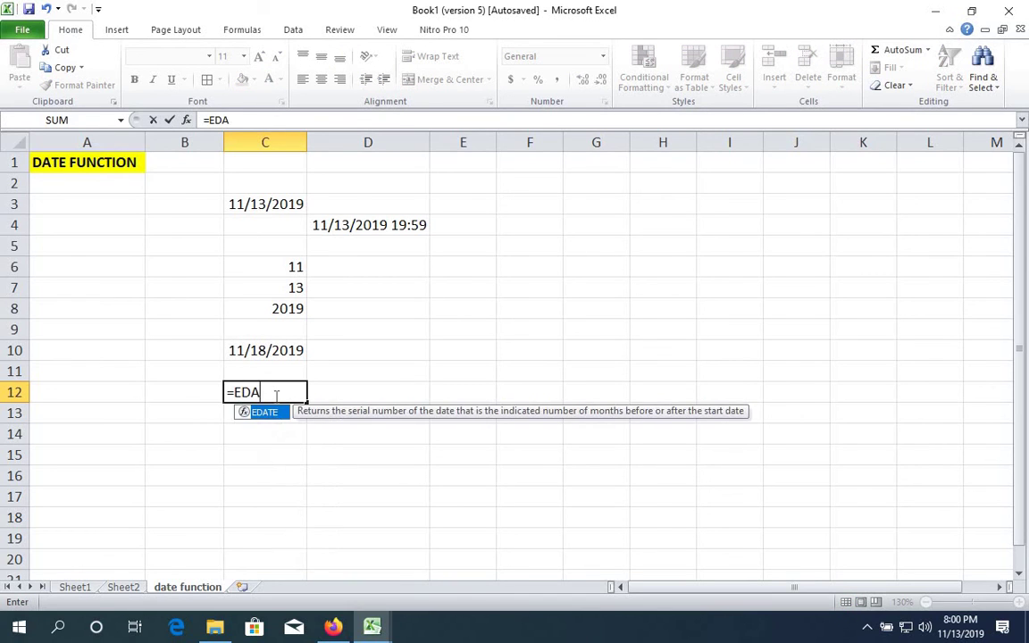
pyautogui.write('TW')
pyautogui.press('BackSpace')
pyautogui.write('E')
pyautogui.write('(')
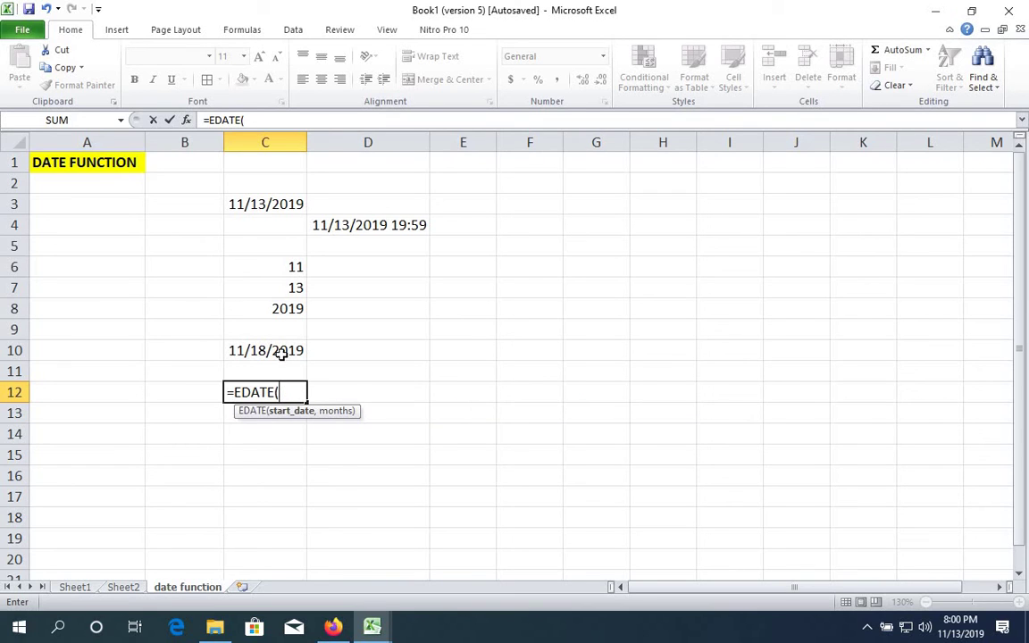
pyautogui.click(269, 207)
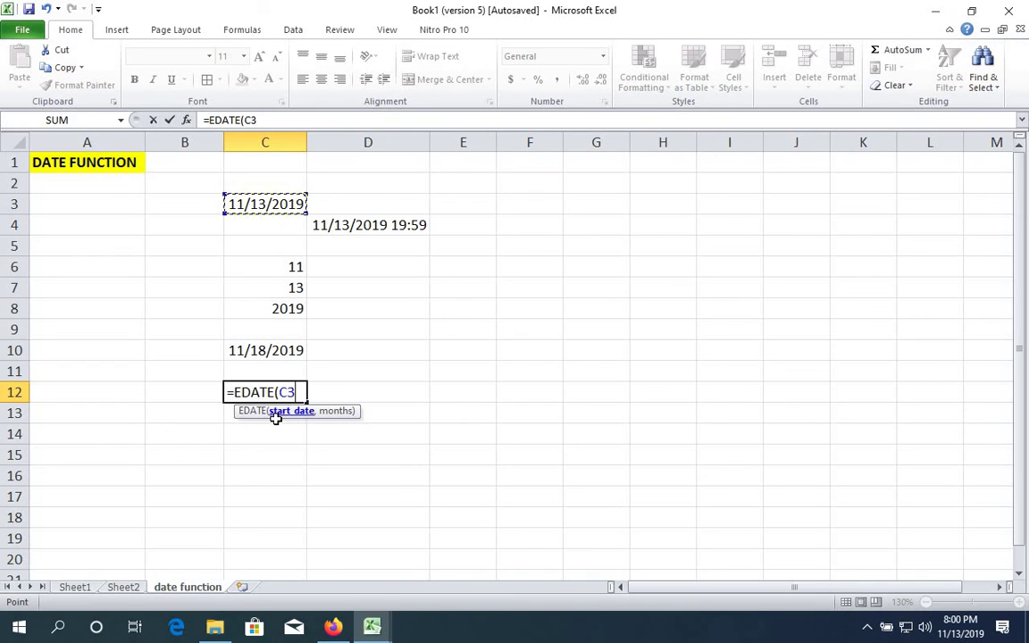
pyautogui.write(',')
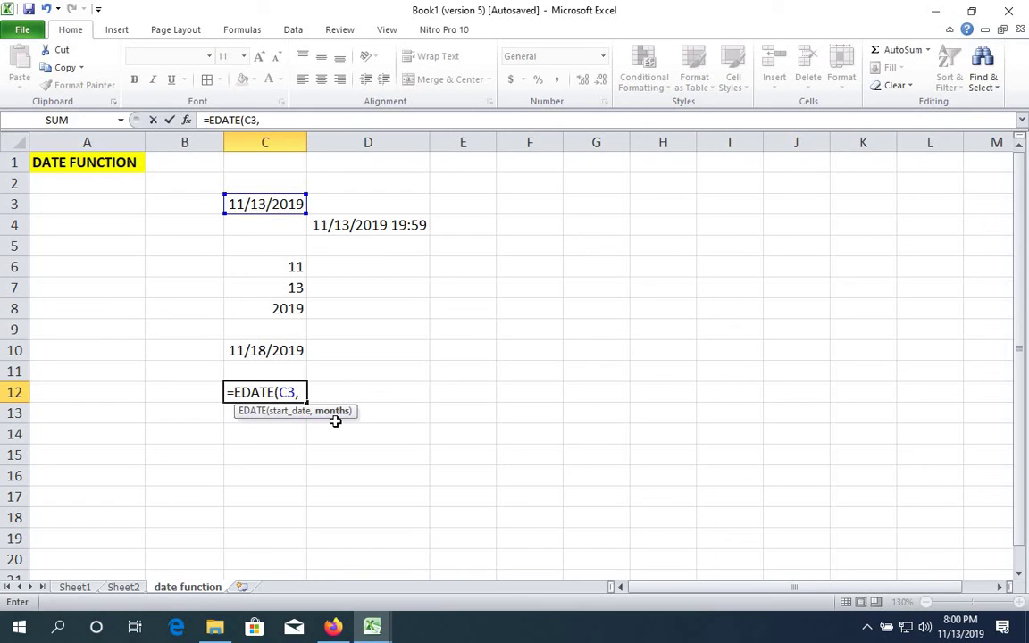
pyautogui.write('2)')
pyautogui.press('Return')
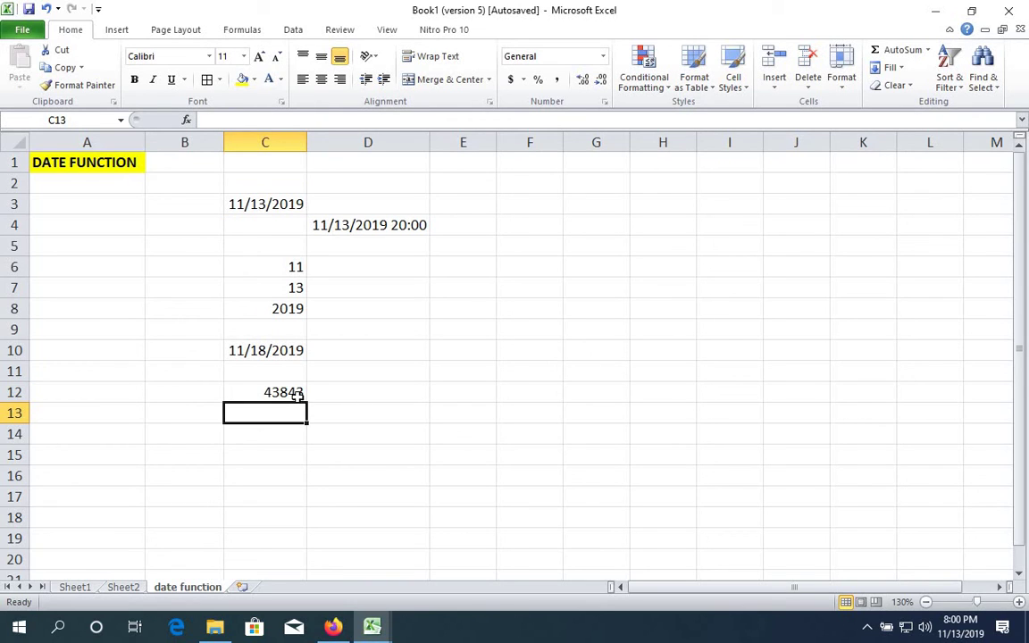
pyautogui.click(297, 397)
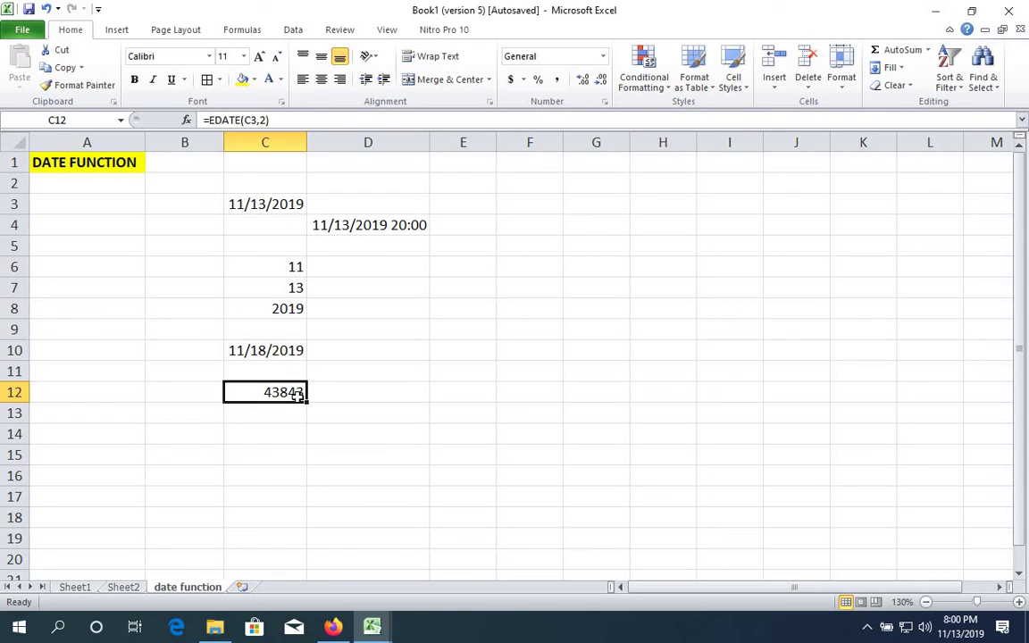
# - Format C12 as Short Date so it shows 1/13/2020
pyautogui.click(605, 59)
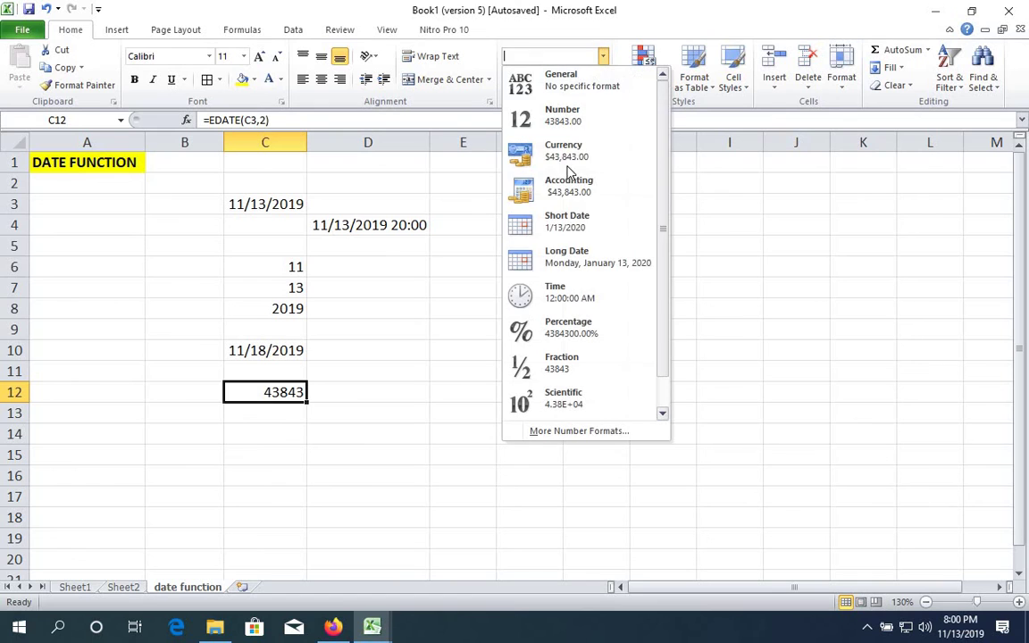
pyautogui.click(570, 217)
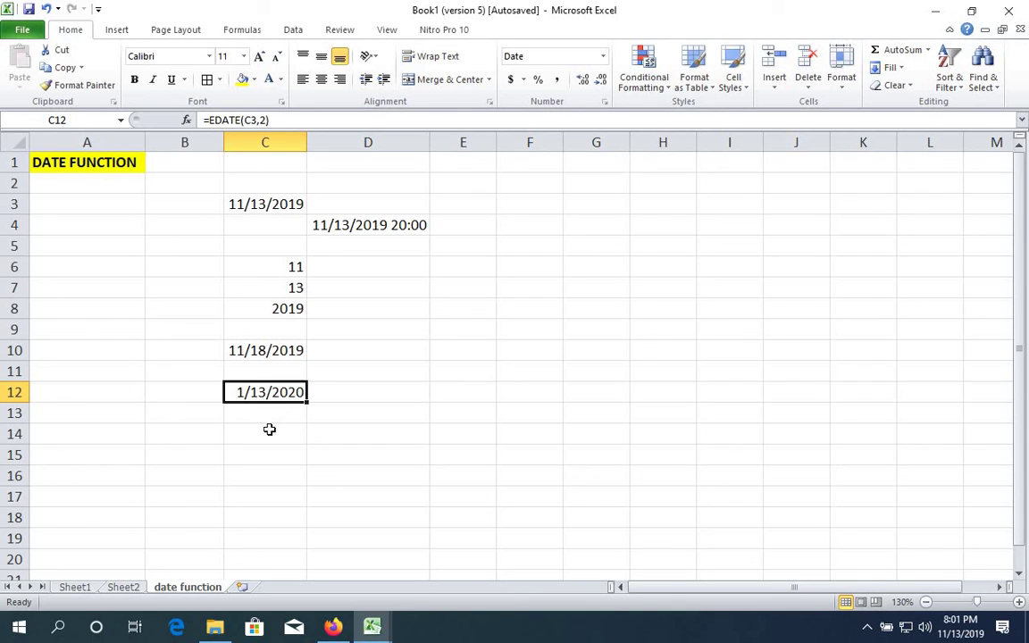
pyautogui.click(268, 431)
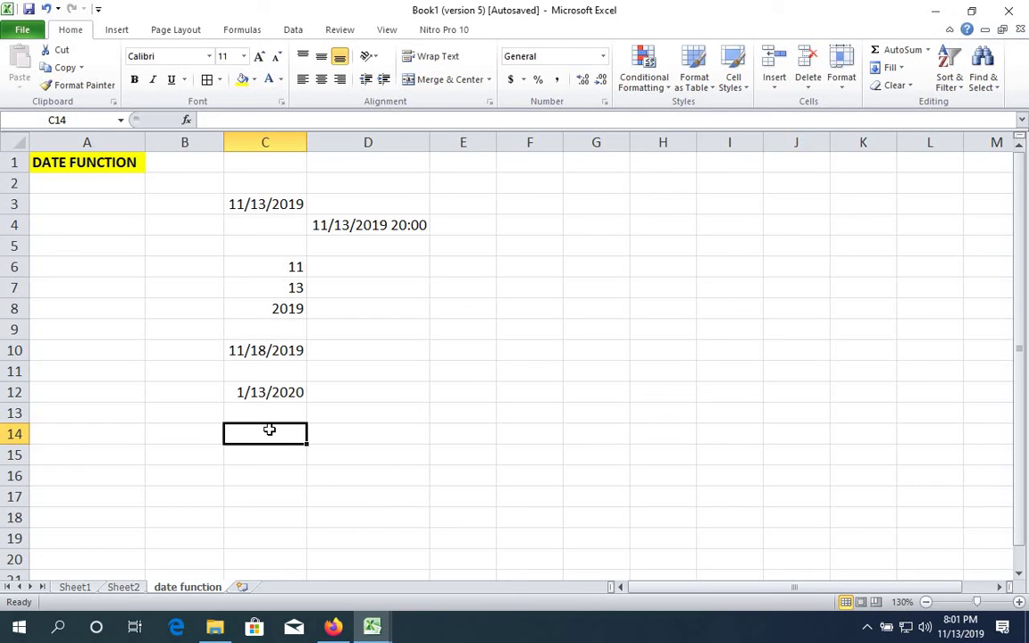
# - Enter =EDATE(C3,24) in C14, which returns serial number 44513
pyautogui.write('=')
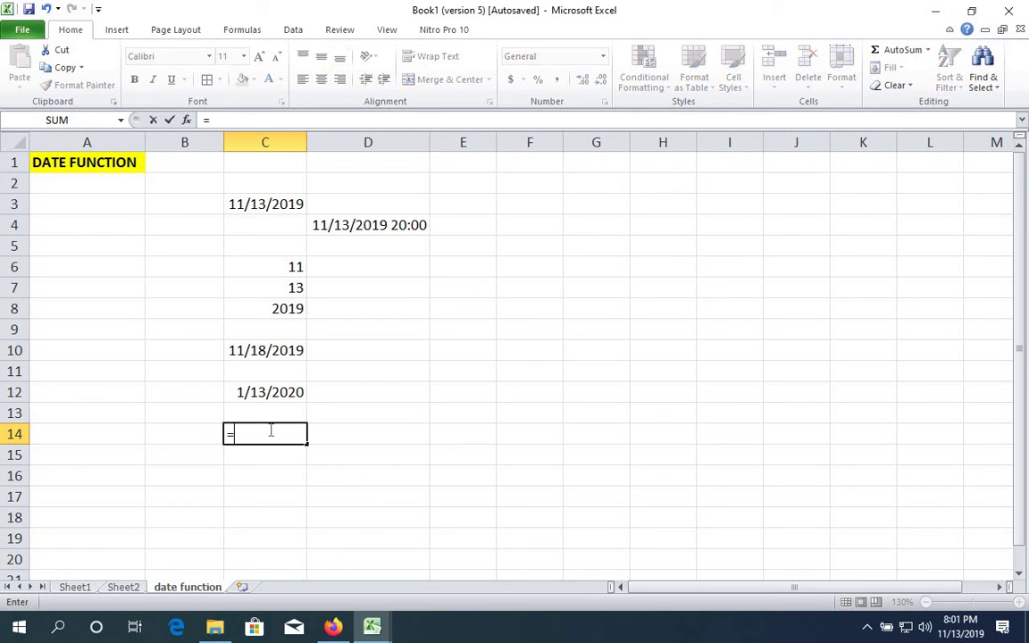
pyautogui.write('EATE')
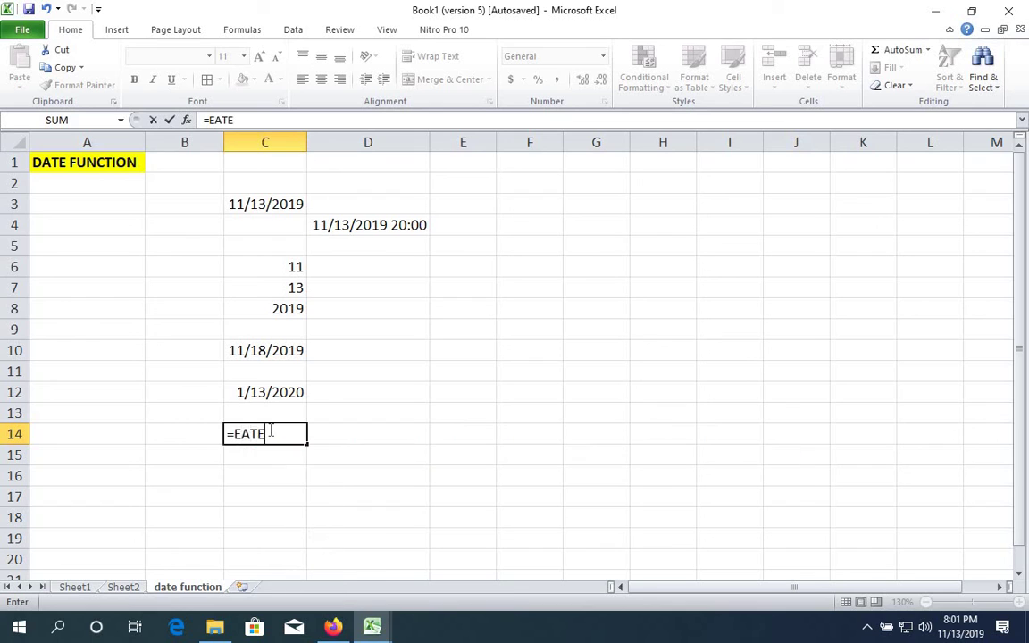
pyautogui.press('BackSpace')
pyautogui.press('BackSpace')
pyautogui.press('BackSpace')
pyautogui.write('DA')
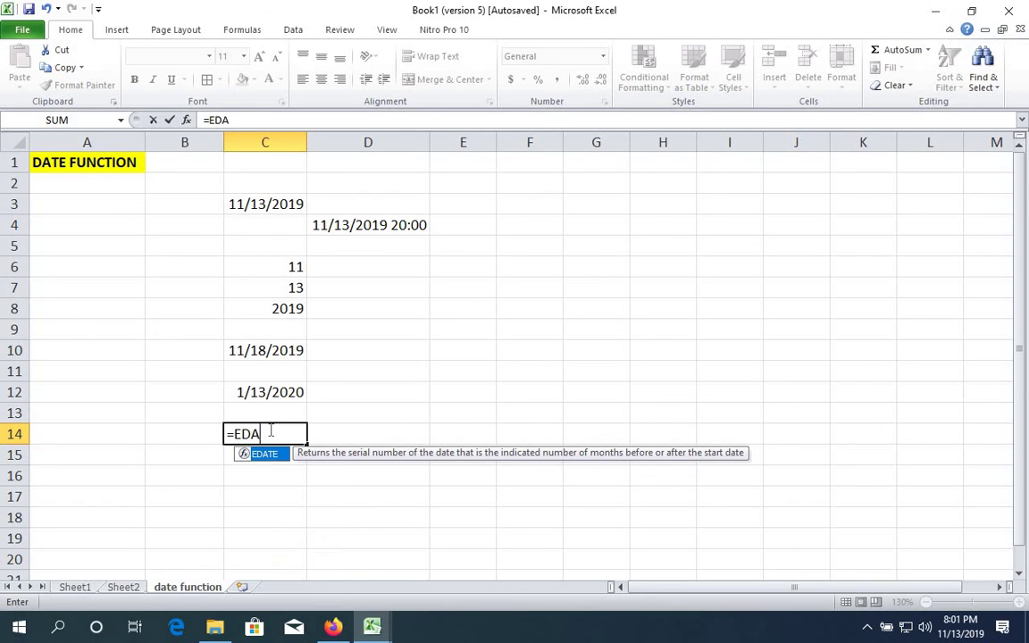
pyautogui.write('TE(')
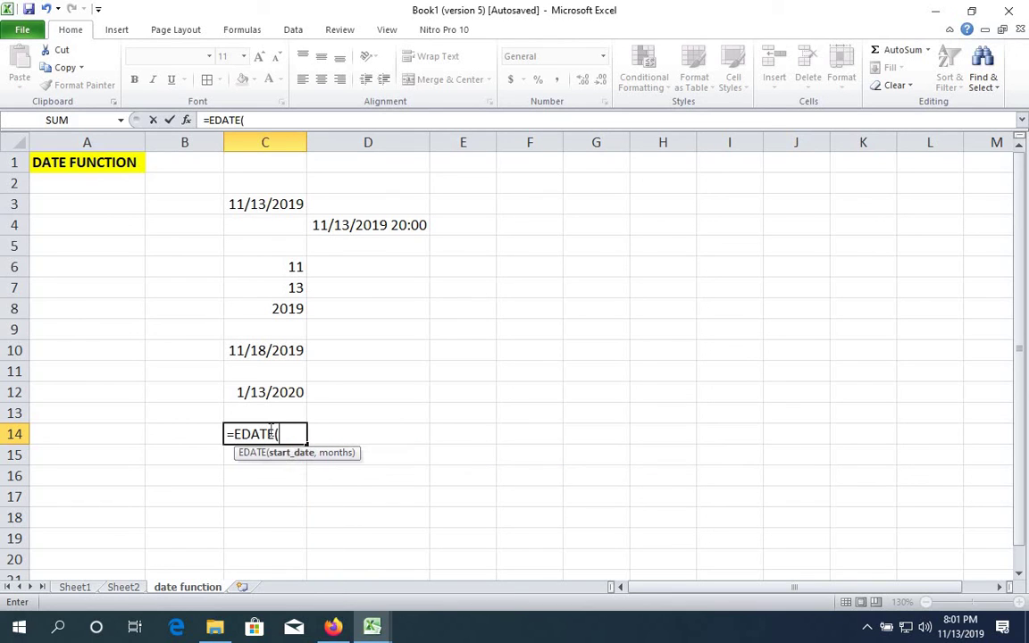
pyautogui.click(269, 206)
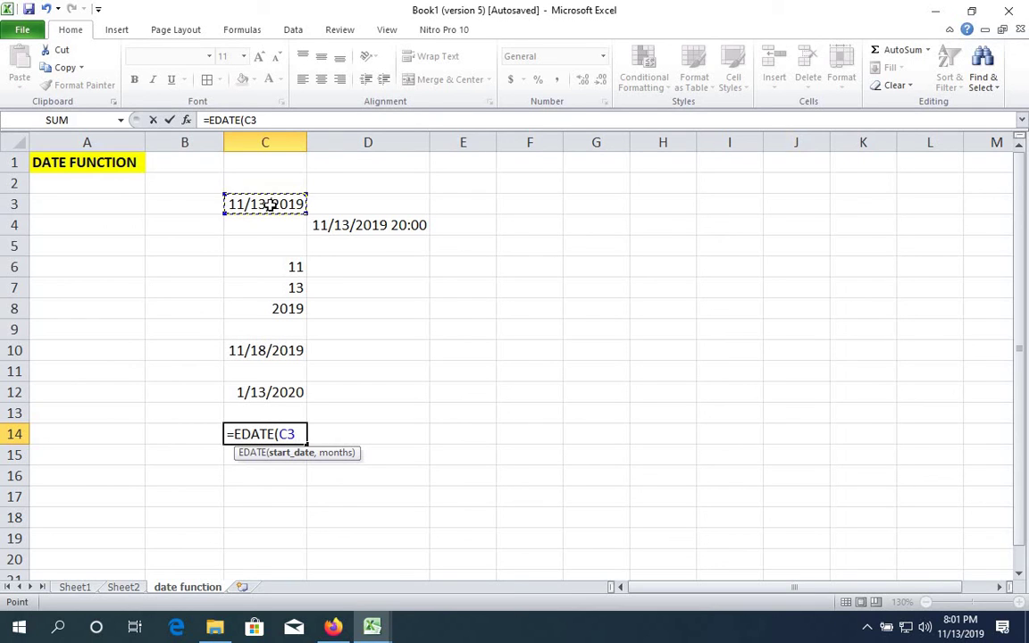
pyautogui.write(',')
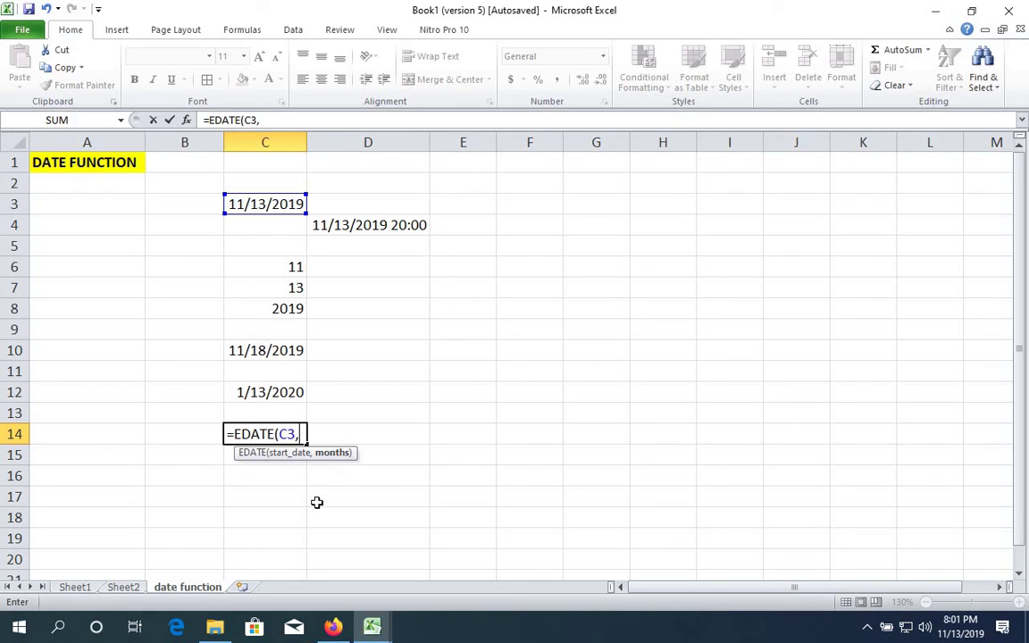
pyautogui.write('24')
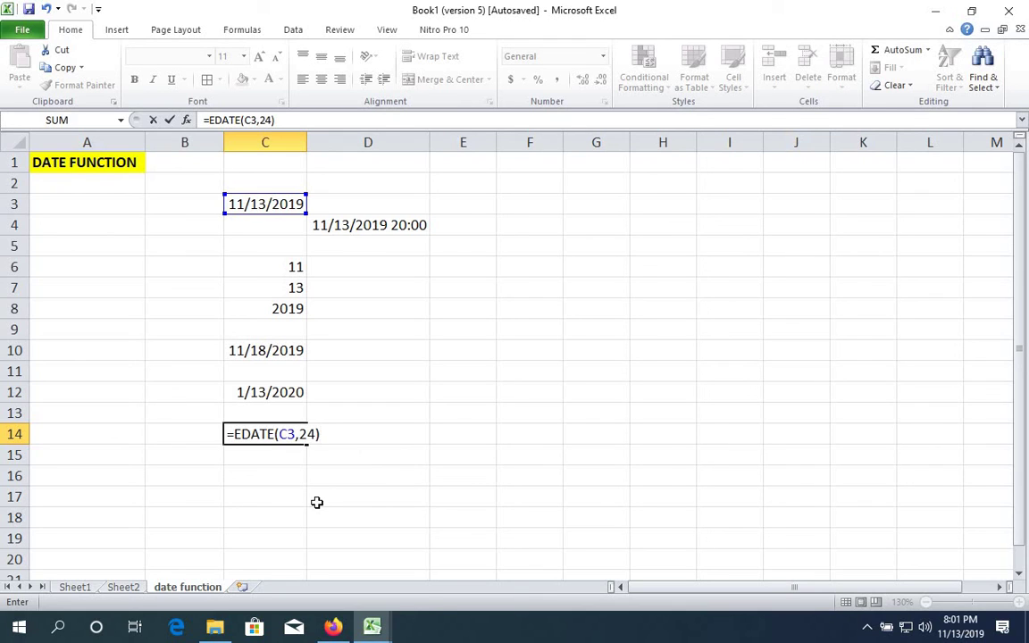
pyautogui.press('Return')
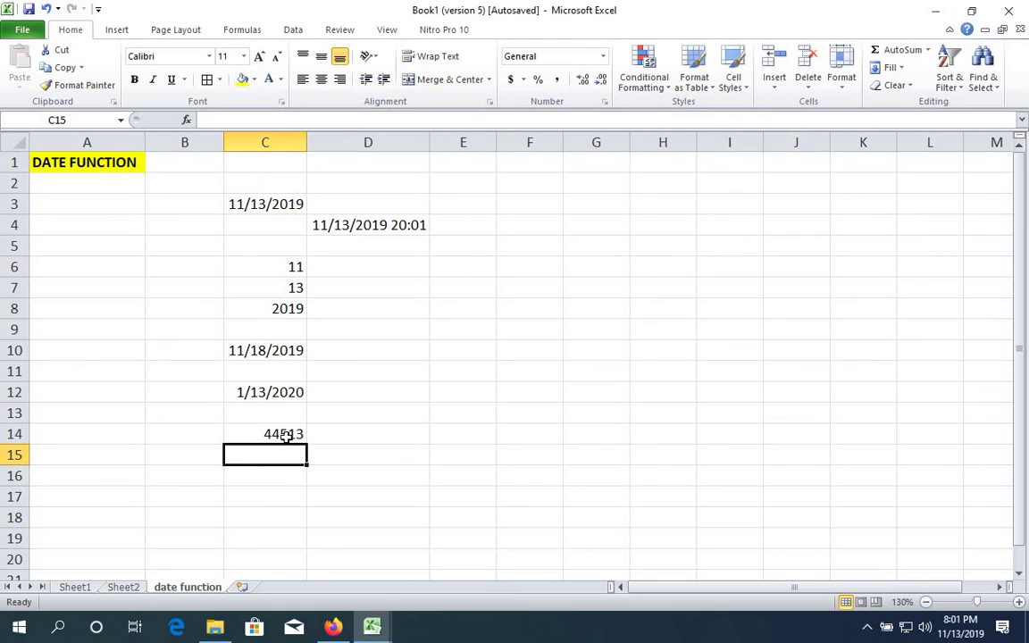
pyautogui.click(284, 434)
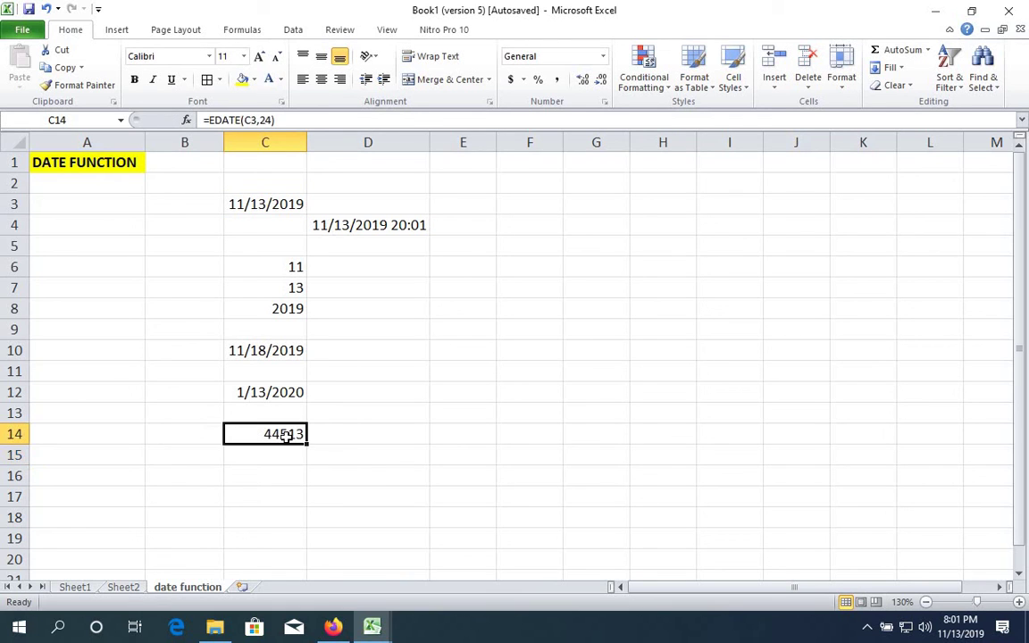
# - Format C14 as Short Date so it displays 11/13/2021
pyautogui.click(604, 56)
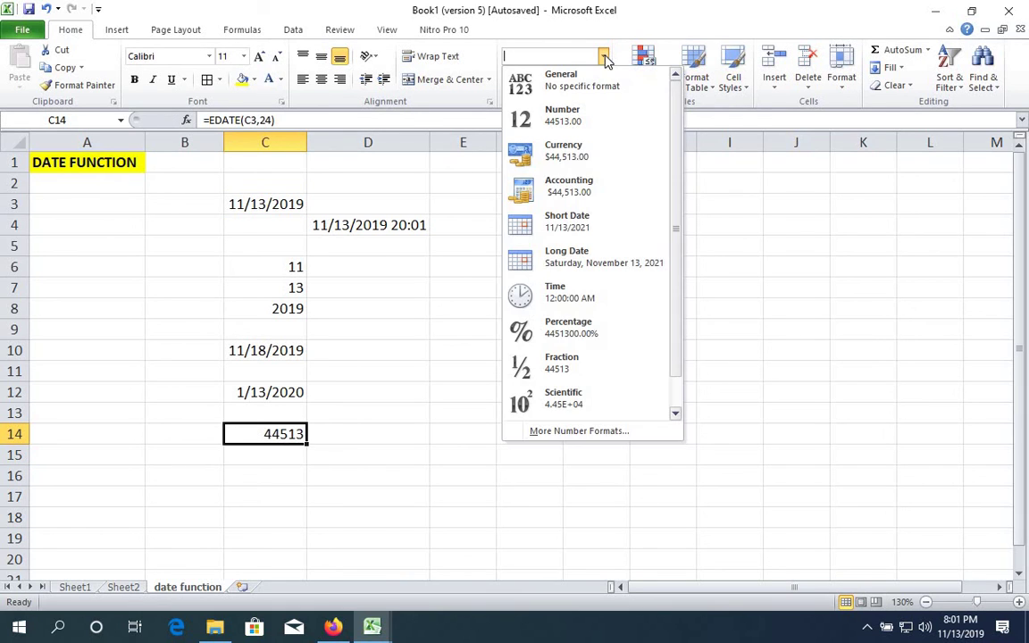
pyautogui.click(581, 229)
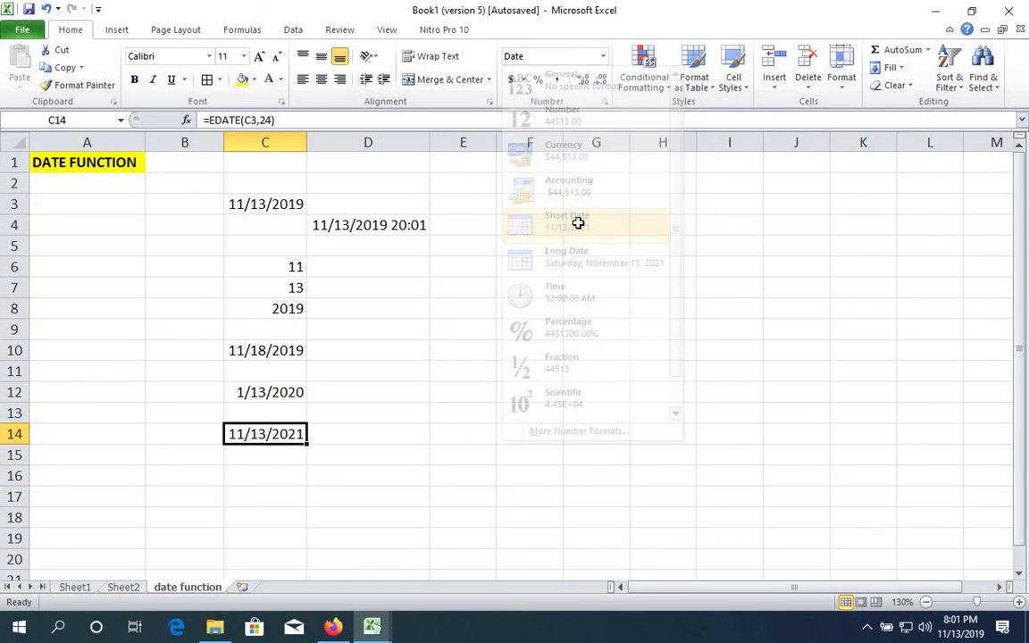
pyautogui.click(277, 475)
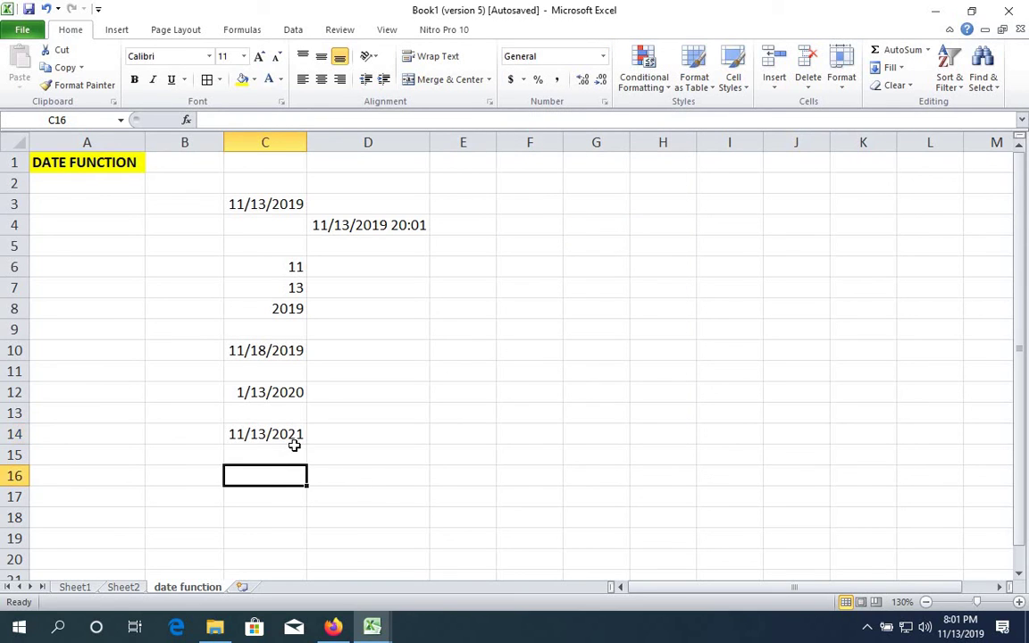